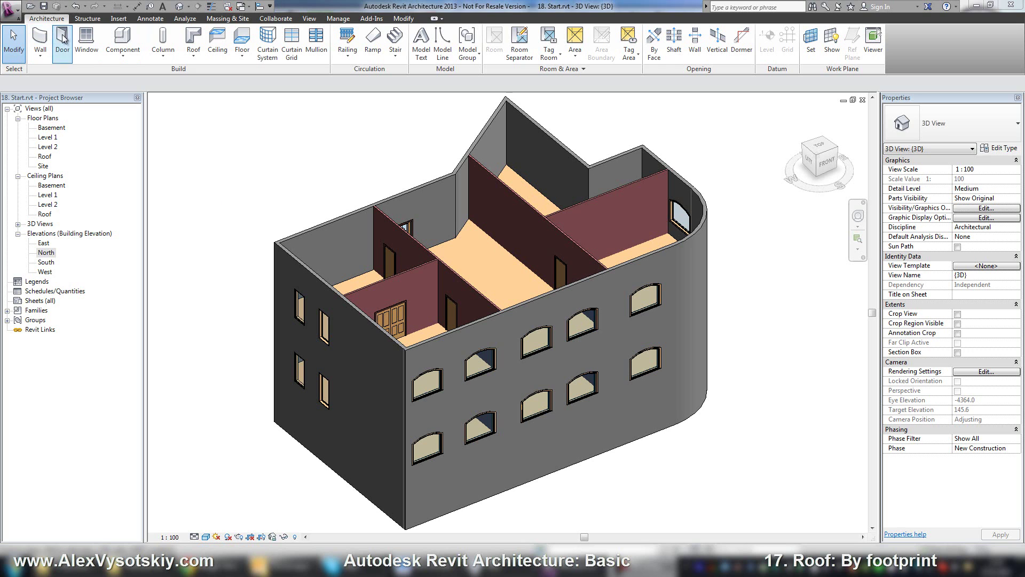
Browse the roof creation options without choosing one
click(194, 60)
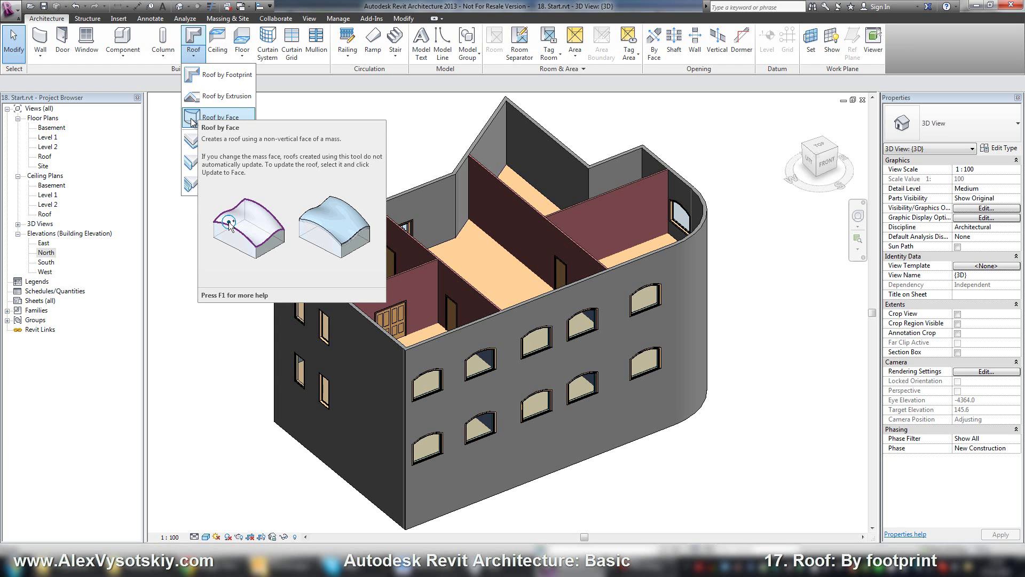
click(288, 114)
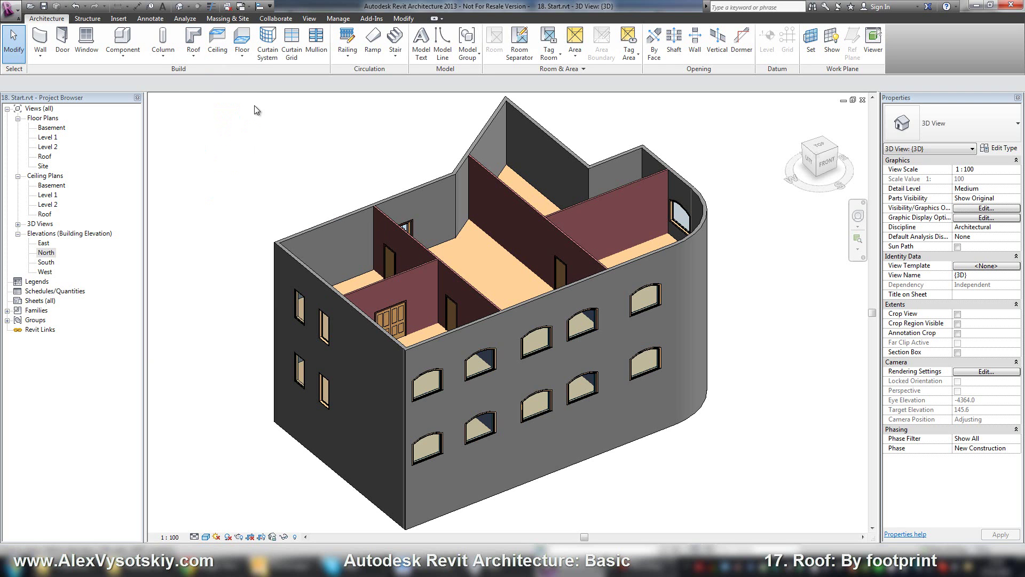
click(193, 55)
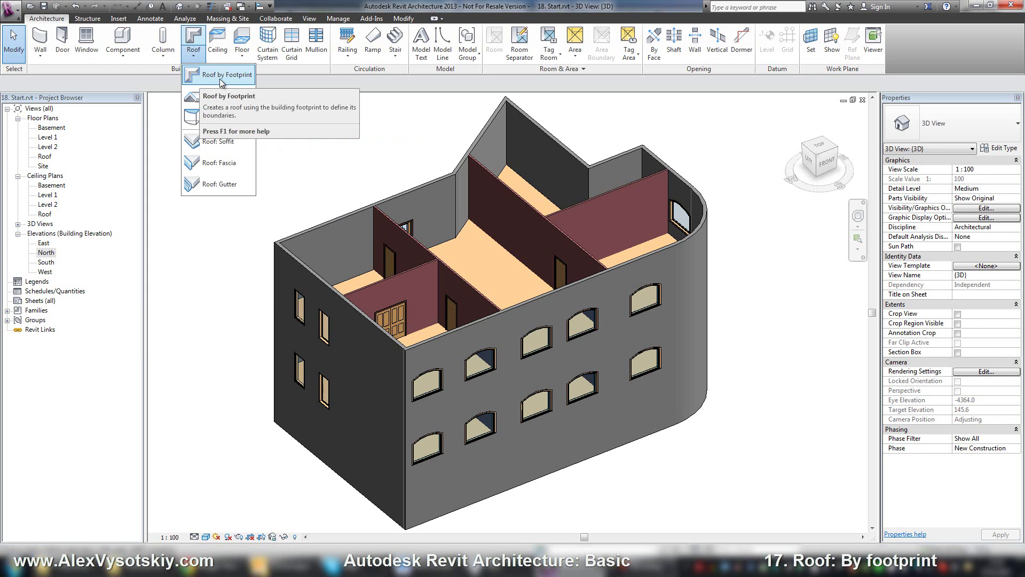
click(316, 135)
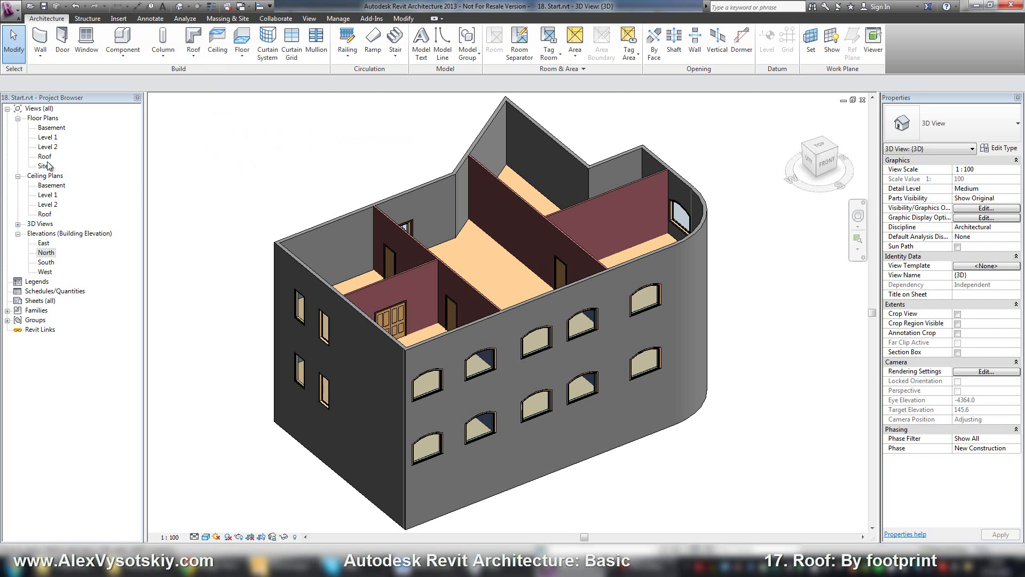
Open the Roof floor plan with a Level 2 underlay and zoom to fit
double_click(44, 156)
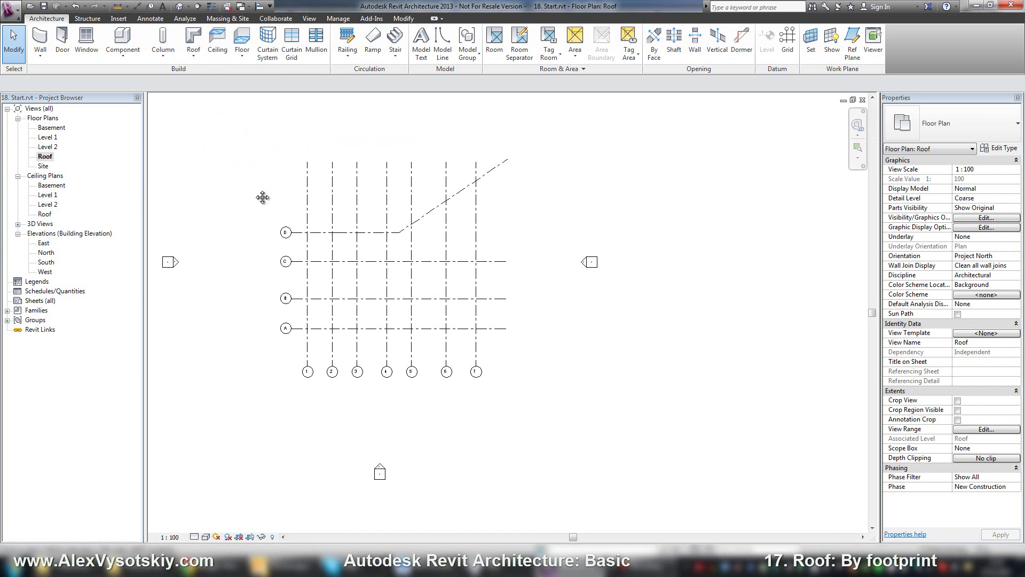
scroll(282, 201, up, 3)
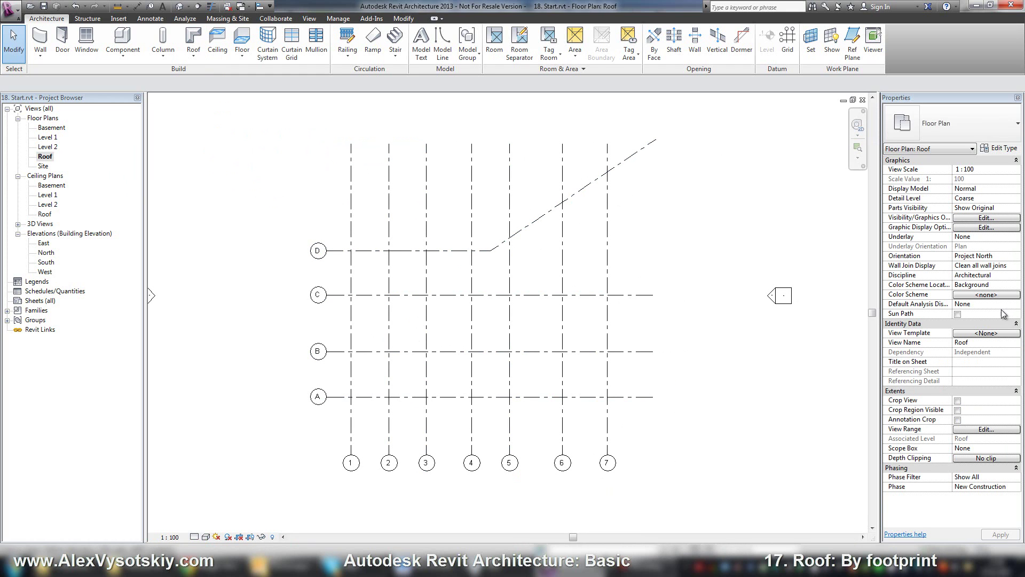
click(982, 238)
click(1015, 237)
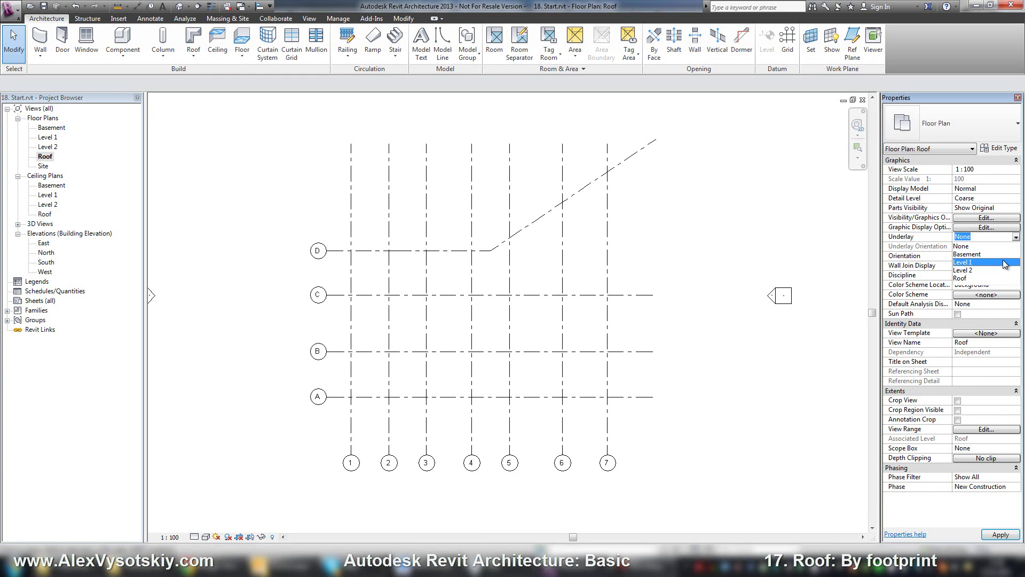
click(1003, 272)
middle_drag(639, 302, 619, 287)
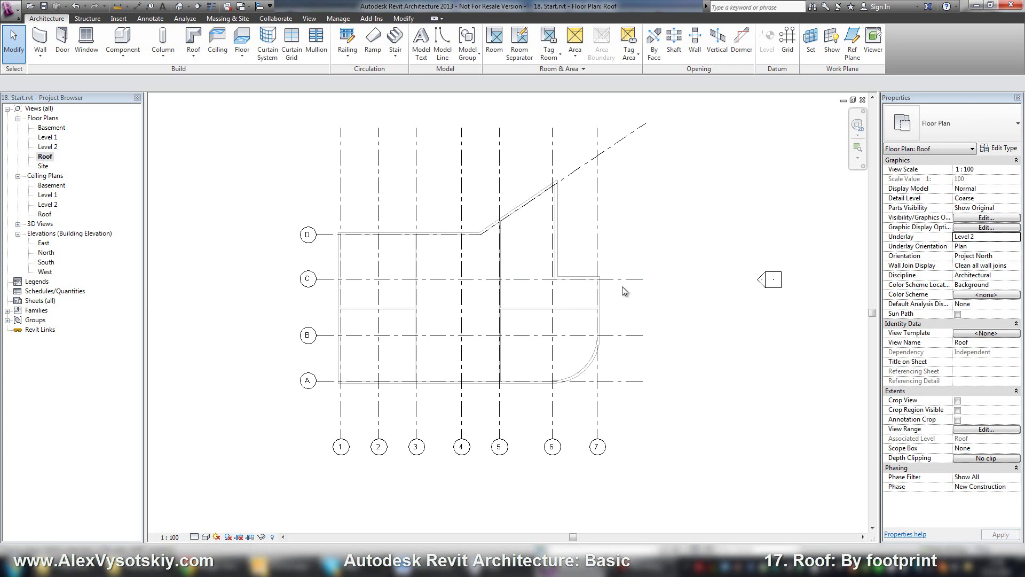
middle_click(561, 242)
middle_click(561, 242)
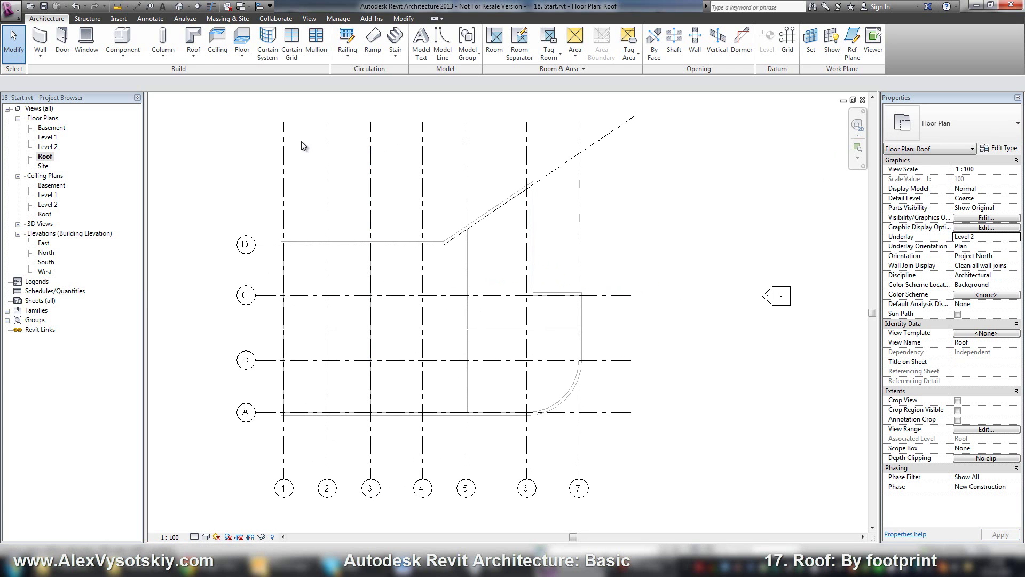
click(193, 56)
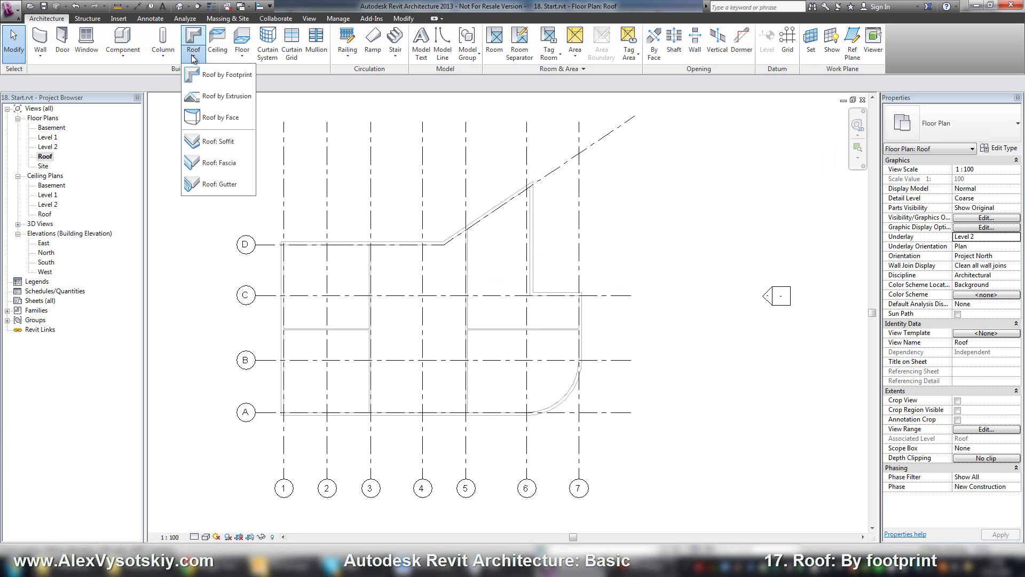
Sketch a footprint roof with 500 mm overhang and no slope around the whole exterior wall chain
click(217, 75)
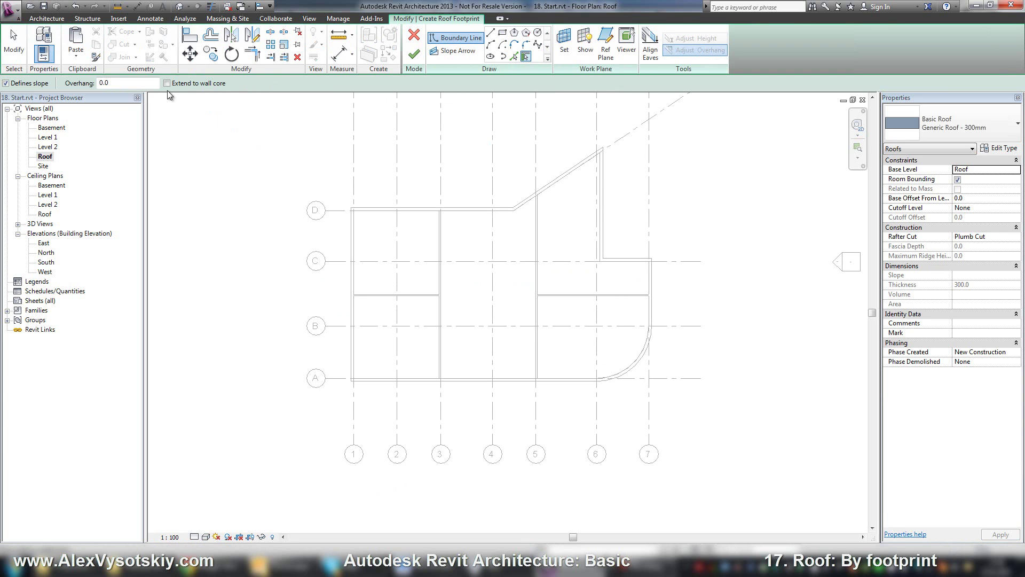
click(107, 83)
text(500)
key(Return)
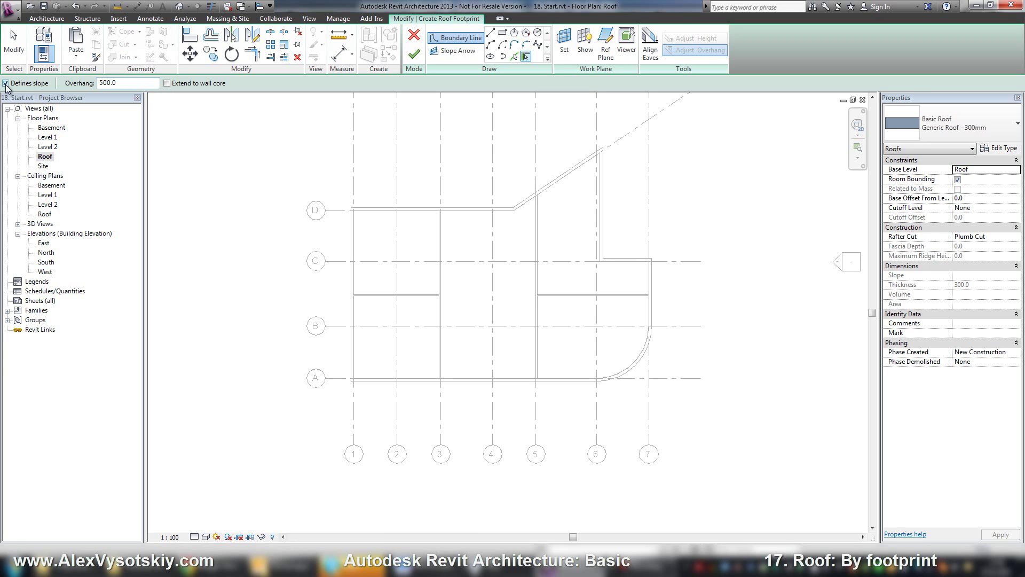
click(6, 83)
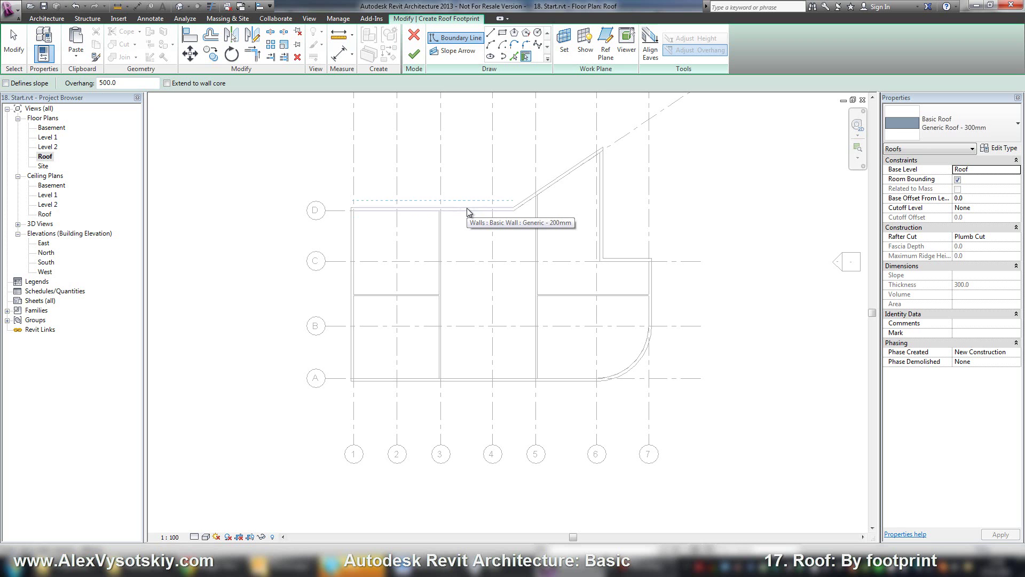
key(Tab)
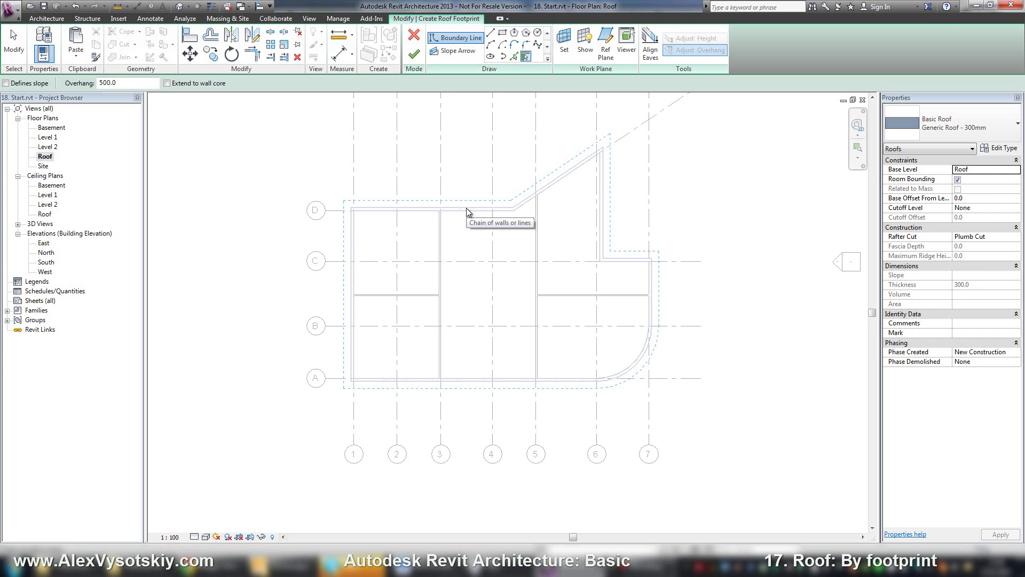
click(466, 207)
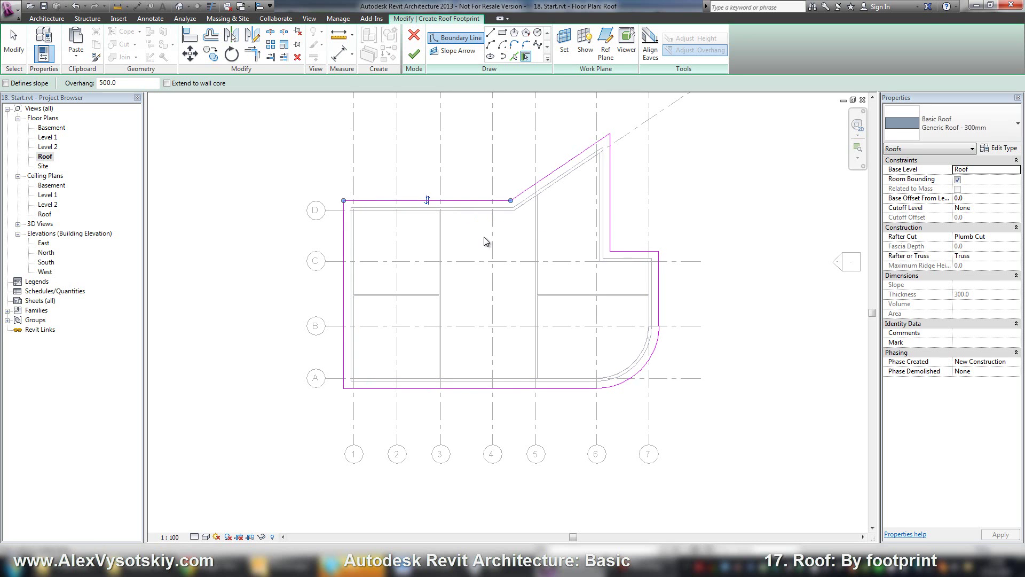
Finish the flat roof, then tile all open views (WT) and zoom them to fit (ZA)
click(414, 53)
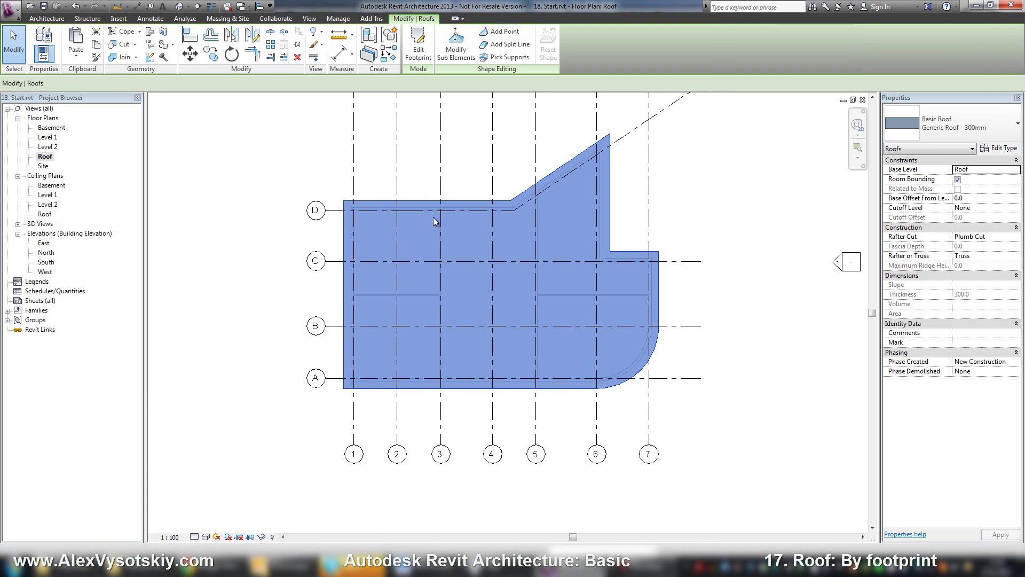
click(420, 148)
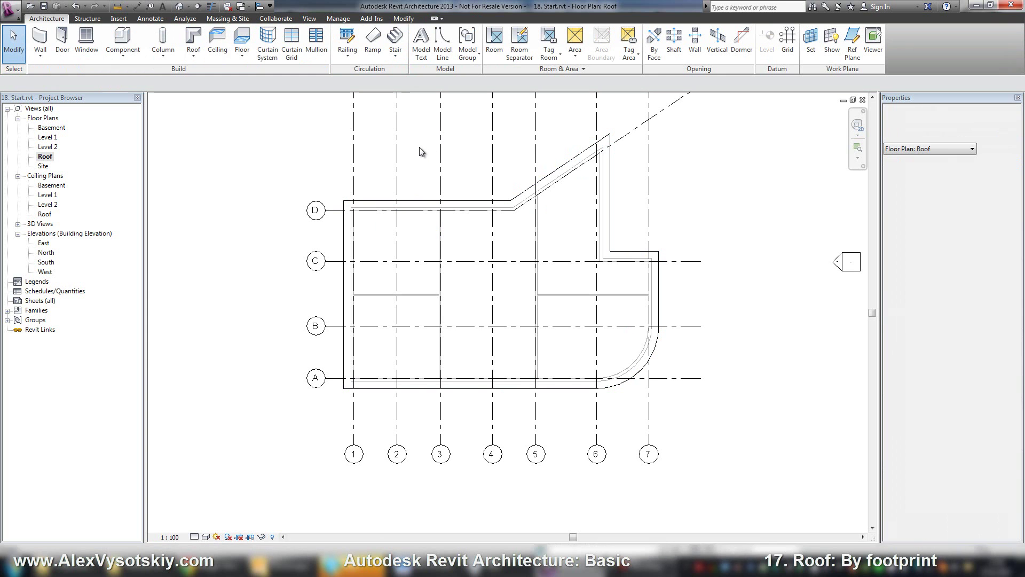
key(w)
key(t)
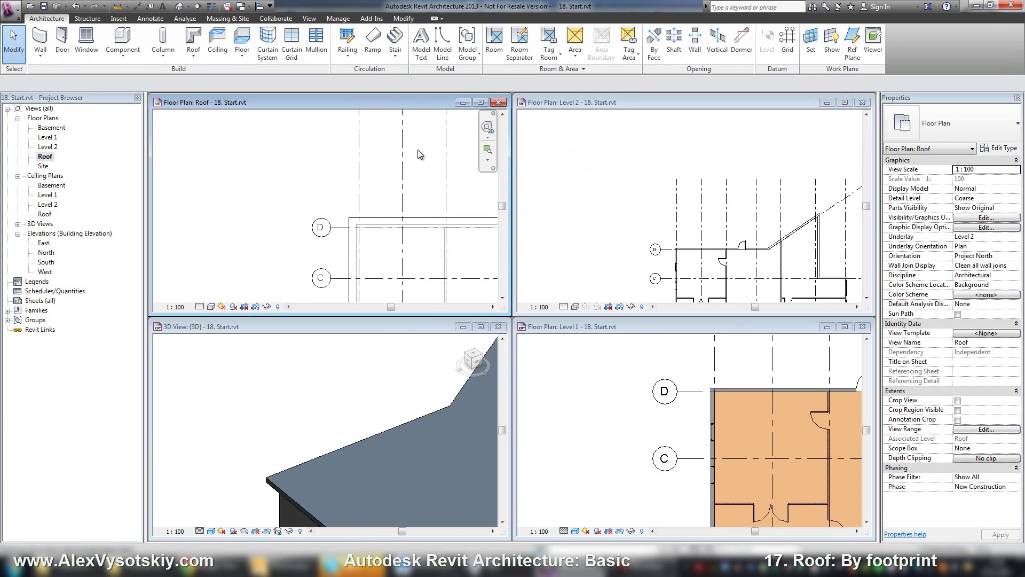
key(z)
key(a)
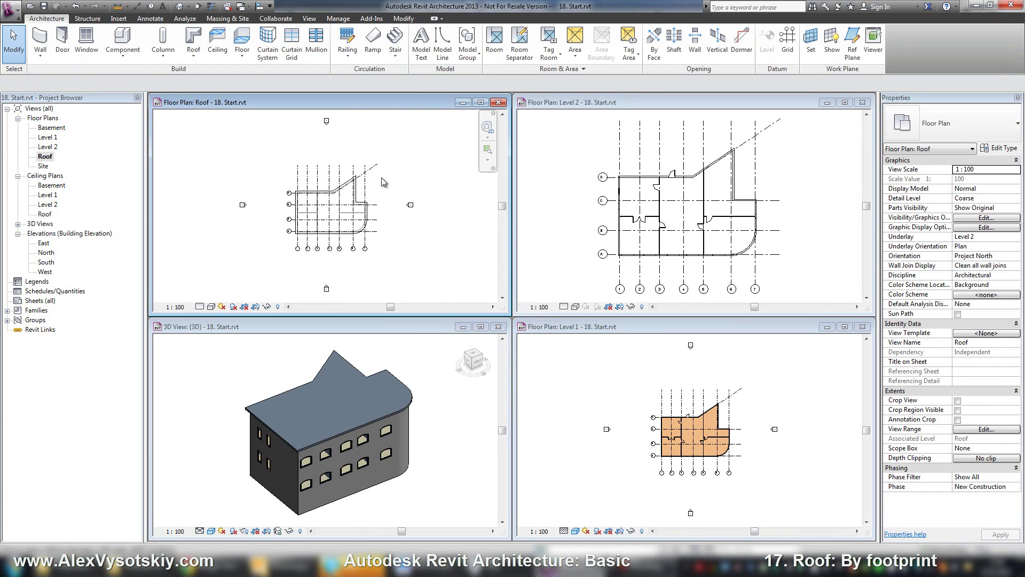
Close the Level 2 and Level 1 plans, shade the Roof plan, and re-tile both views
click(309, 19)
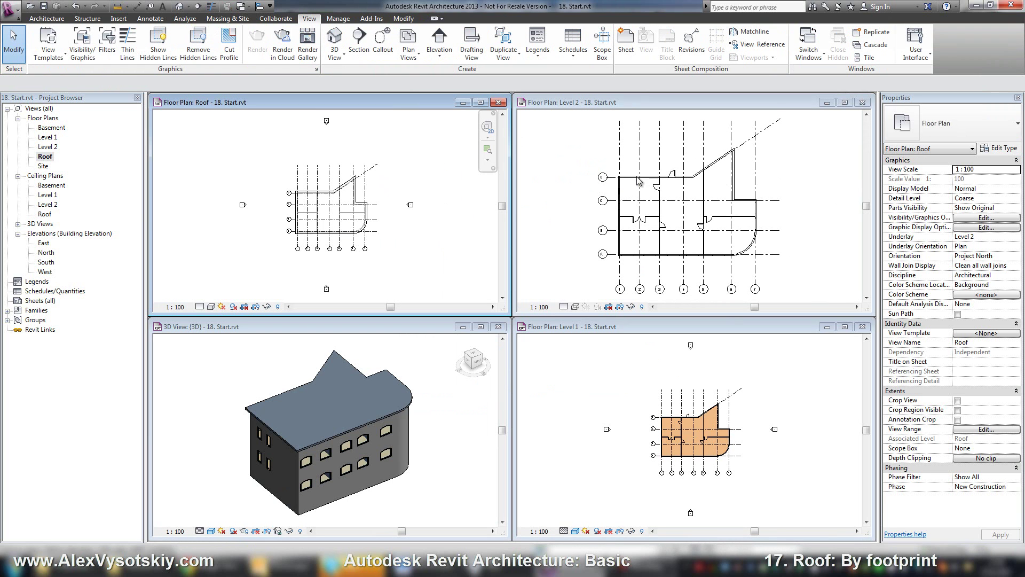
click(863, 102)
click(862, 327)
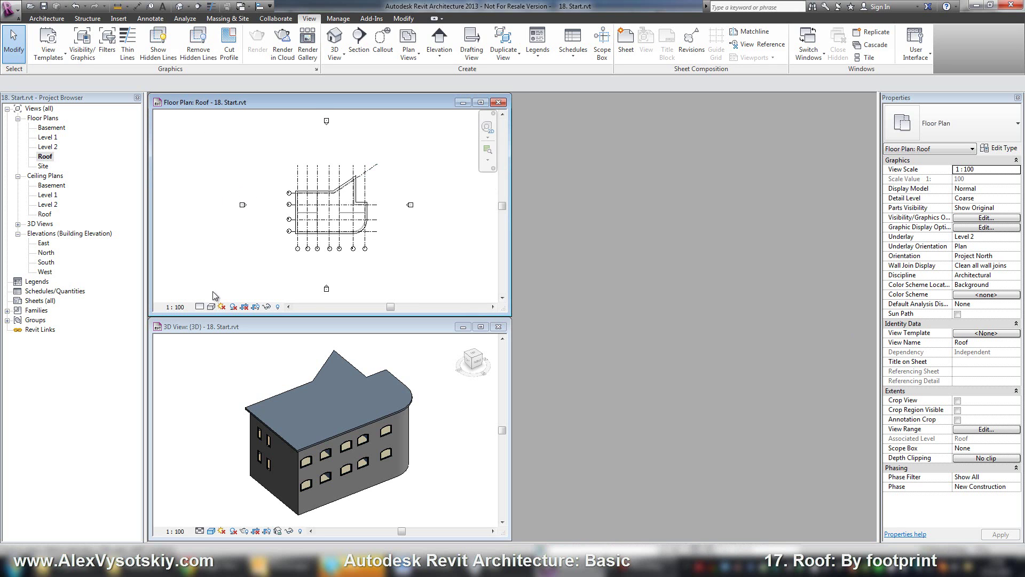
click(212, 307)
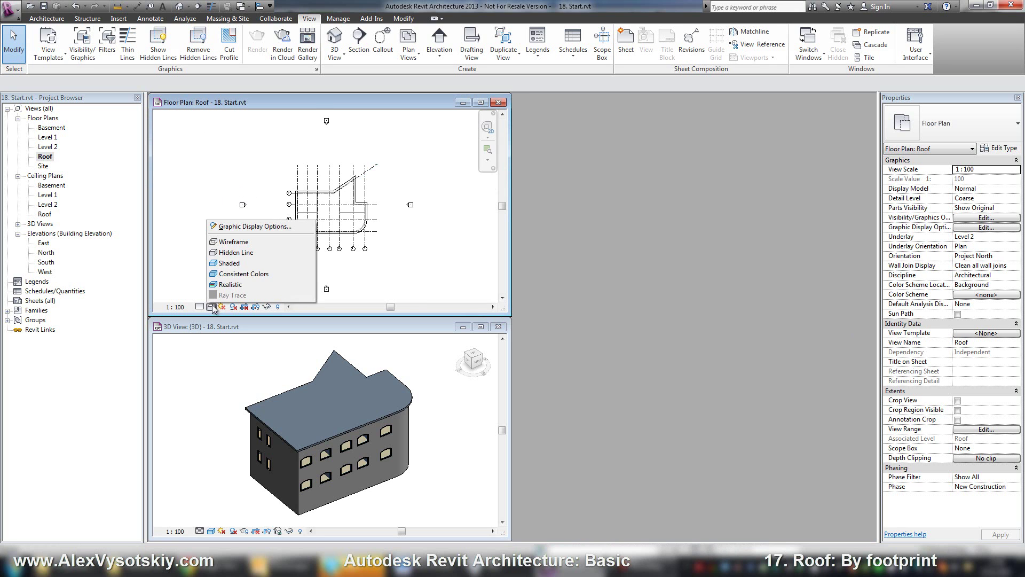
click(229, 262)
key(w)
key(t)
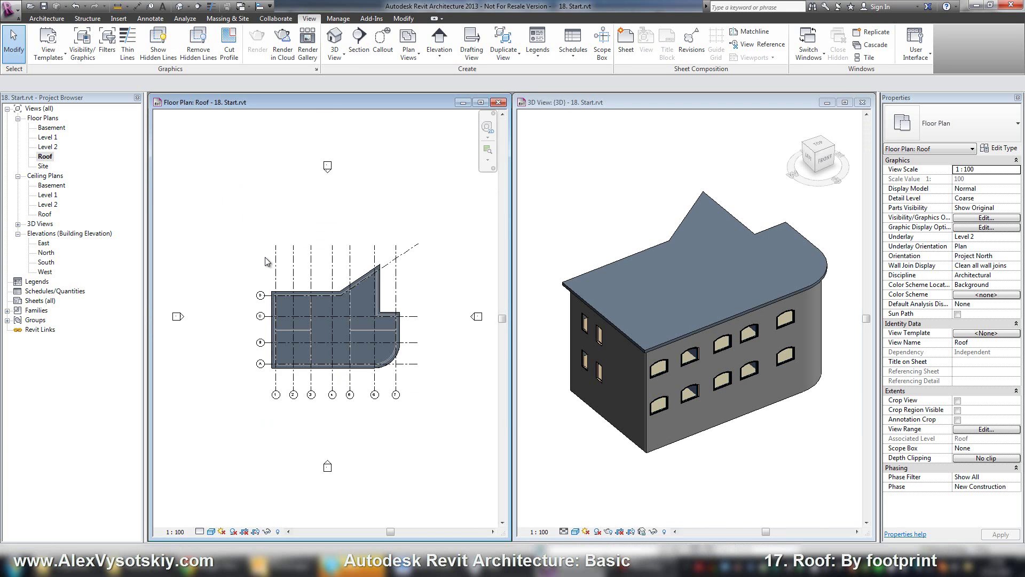
key(z)
key(a)
Delete the upper door on the rear side wall in 3D, then return to the Roof plan
click(742, 236)
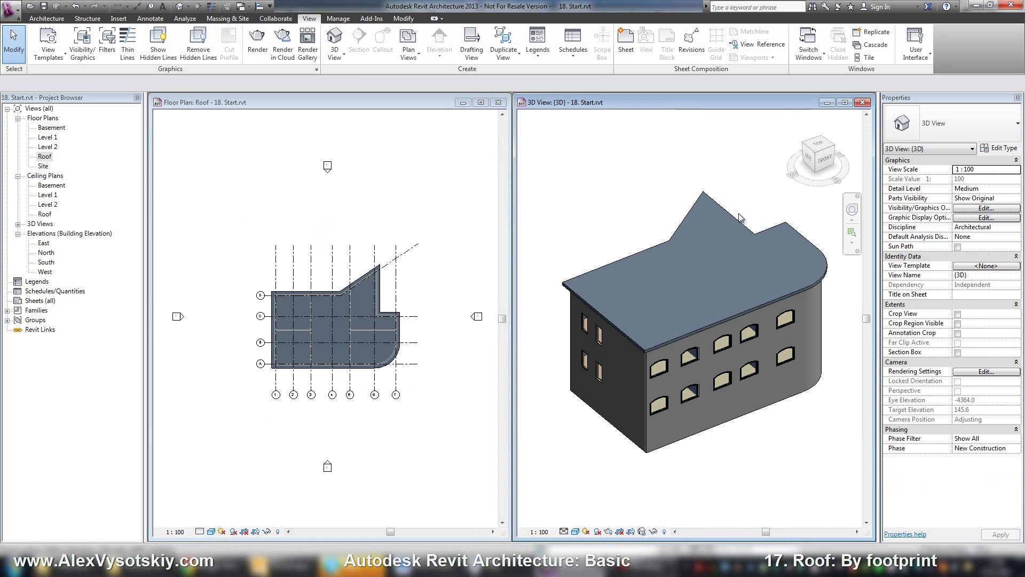
shift+middle_drag(762, 267, 770, 291)
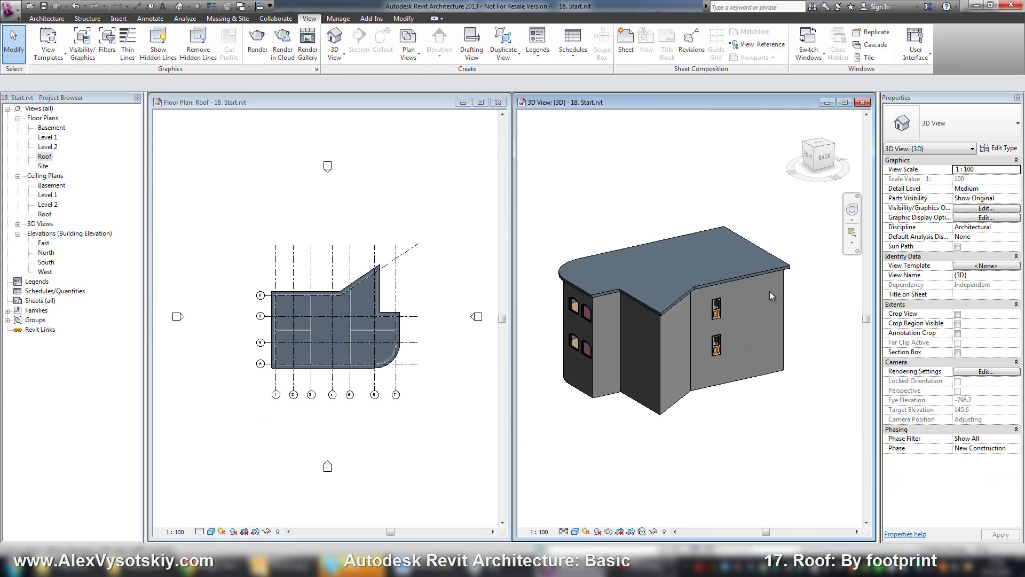
click(718, 310)
key(Delete)
shift+middle_drag(552, 286, 406, 240)
click(384, 221)
scroll(317, 329, up, 1)
scroll(318, 329, up, 2)
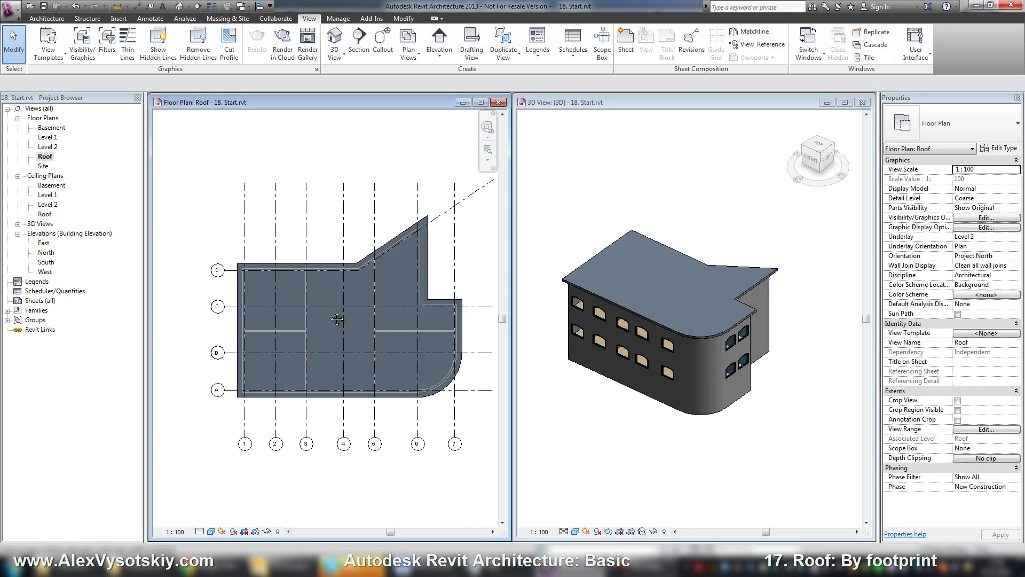
Edit the roof footprint so its two long edges slope at 15°
click(329, 279)
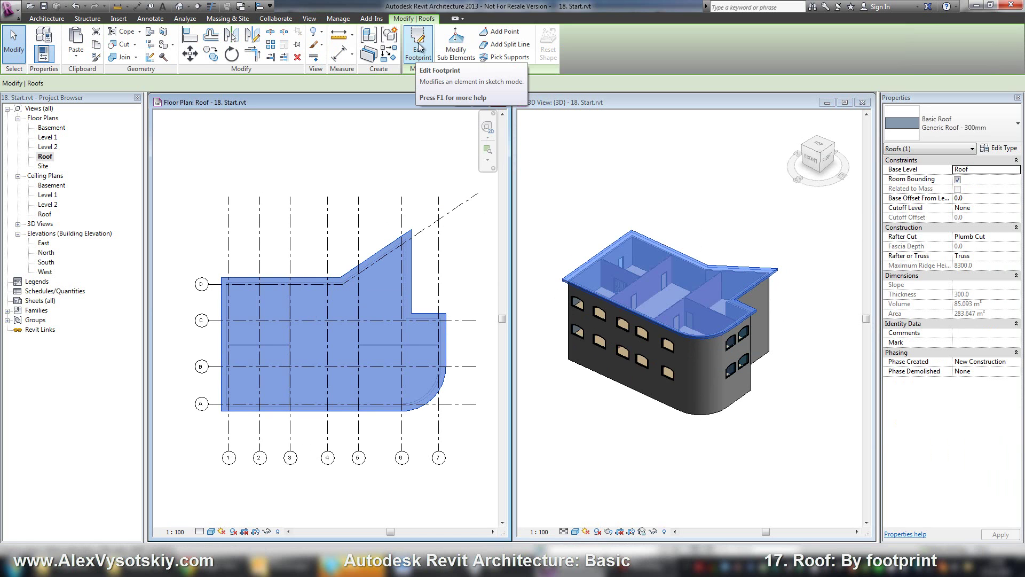
click(418, 50)
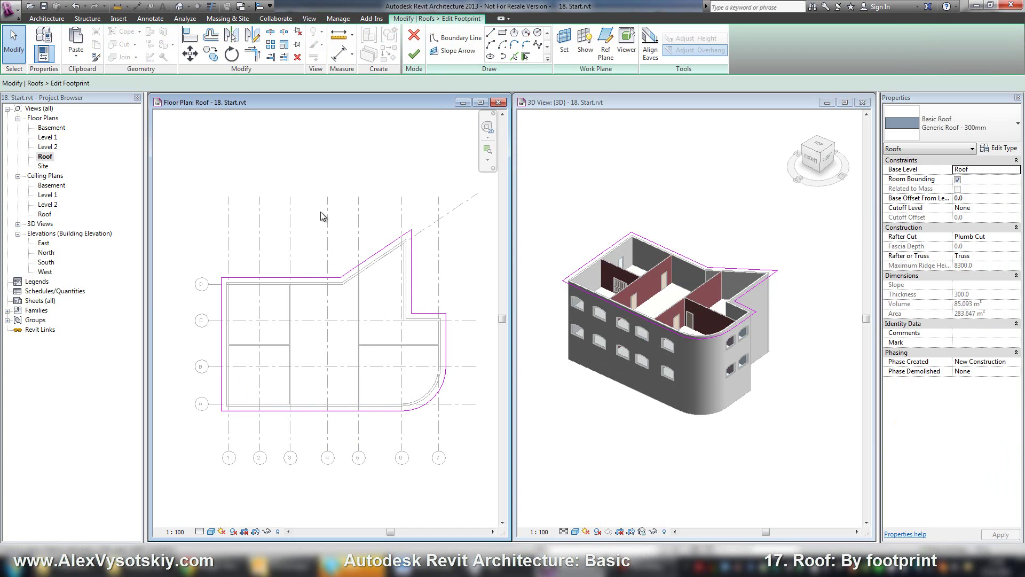
click(309, 278)
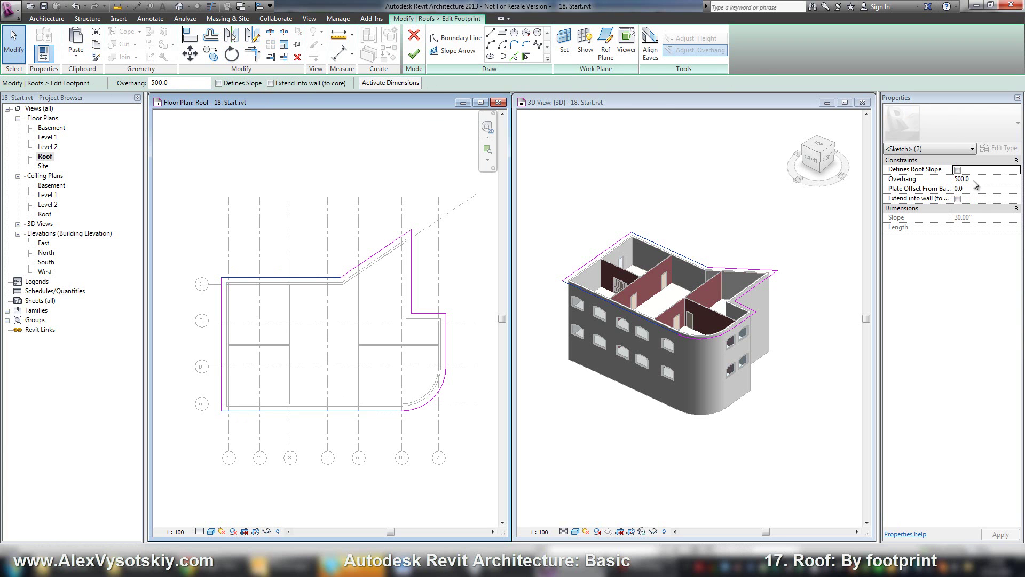
click(958, 169)
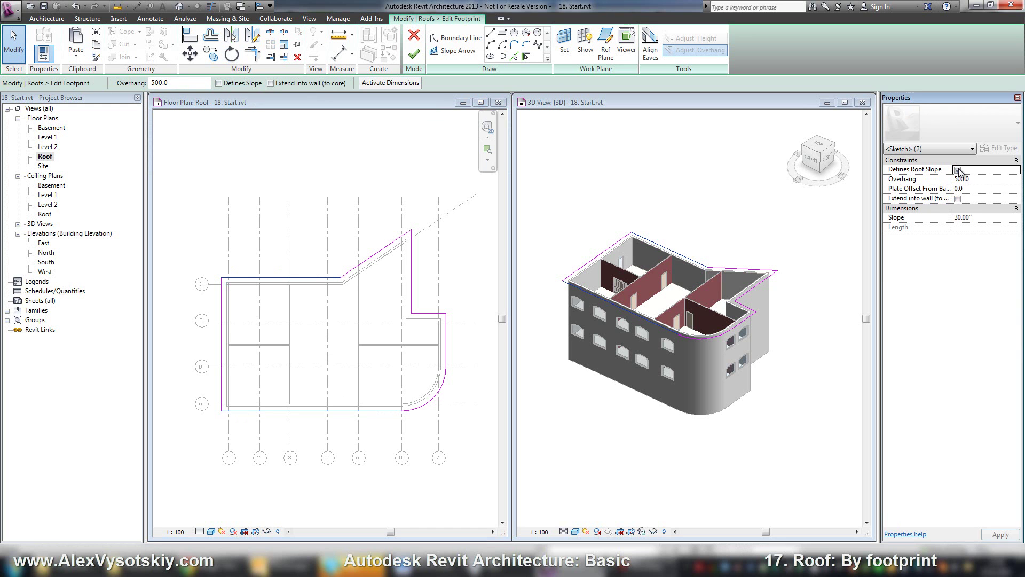
click(970, 225)
text(15)
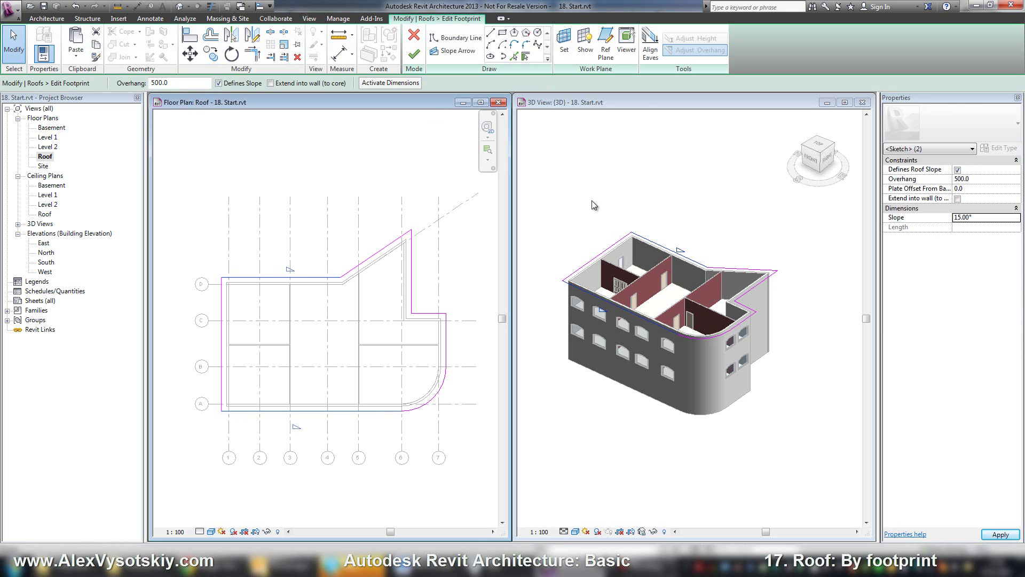
click(593, 271)
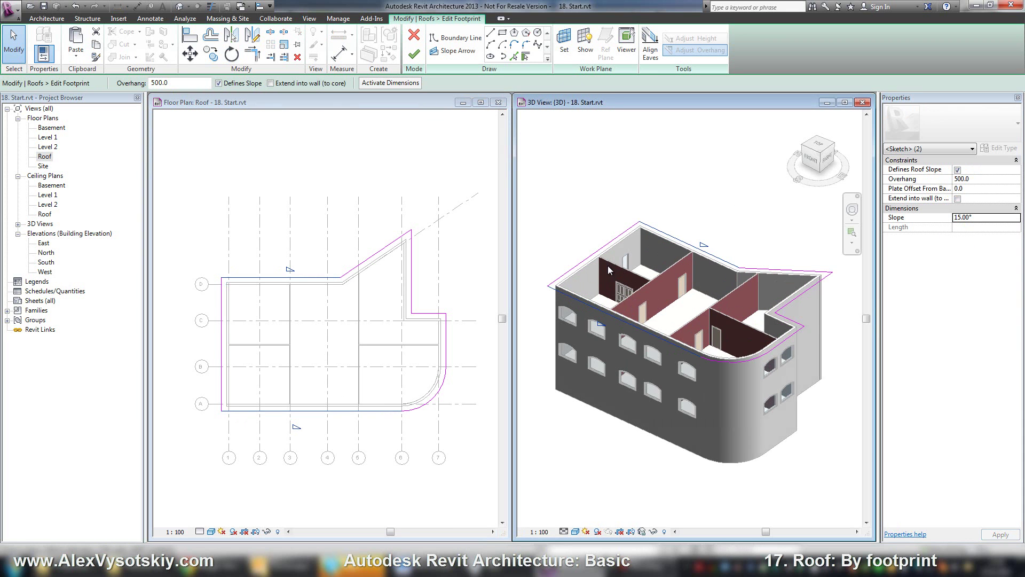
scroll(608, 266, up, 1)
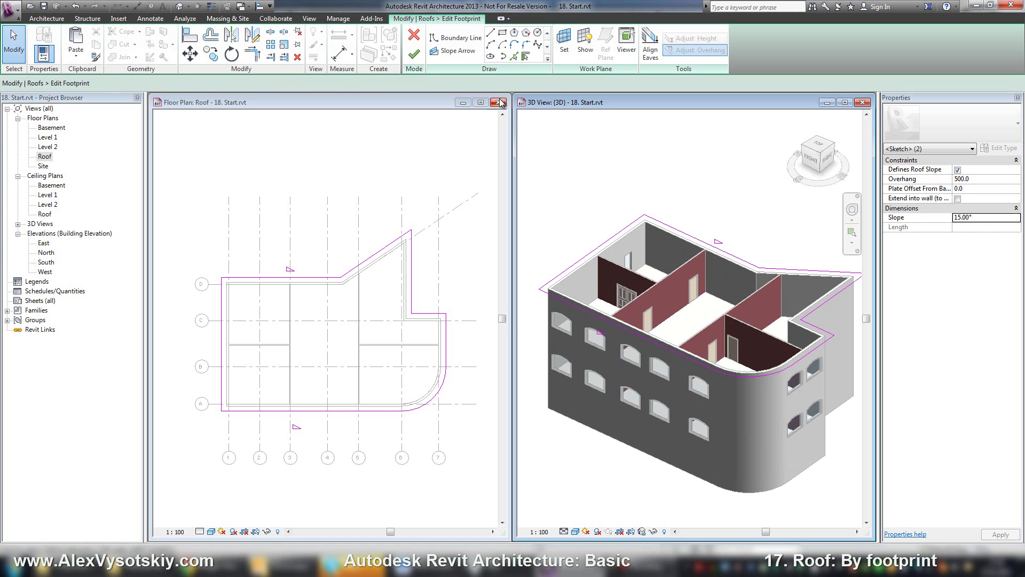
click(688, 201)
click(414, 53)
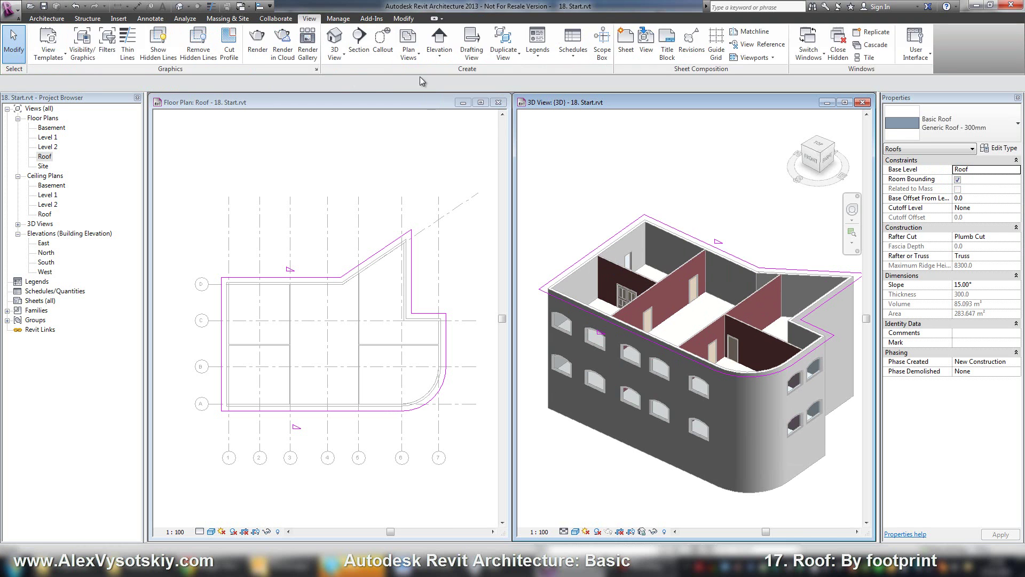
mouse_move(606, 156)
shift+middle_down()
mouse_move(545, 156)
mouse_move(551, 174)
mouse_move(648, 217)
mouse_move(646, 175)
mouse_move(643, 184)
shift+middle_up()
Re-edit the footprint and make the left end edge slope at 45°
click(418, 49)
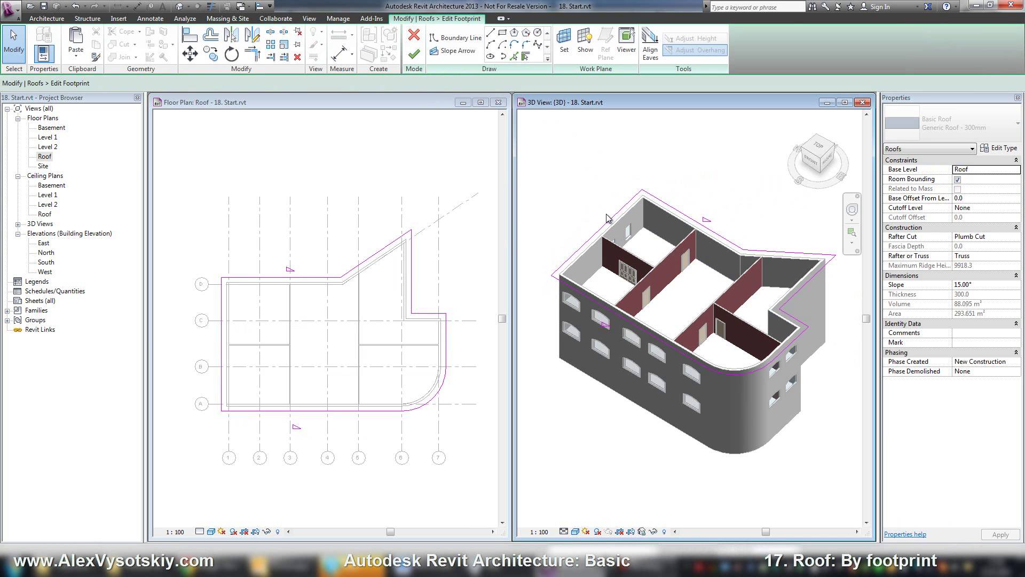
click(604, 226)
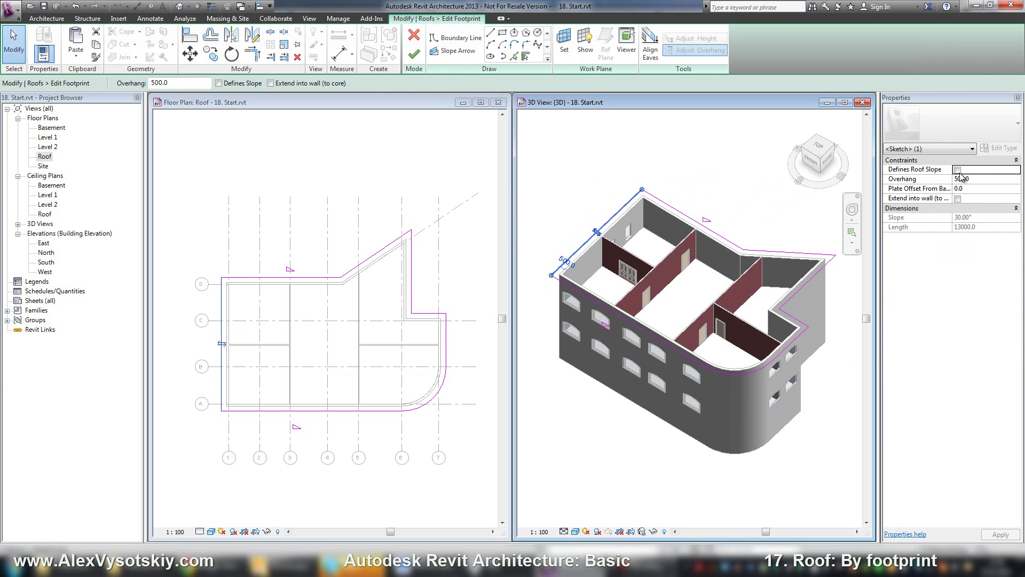
click(958, 169)
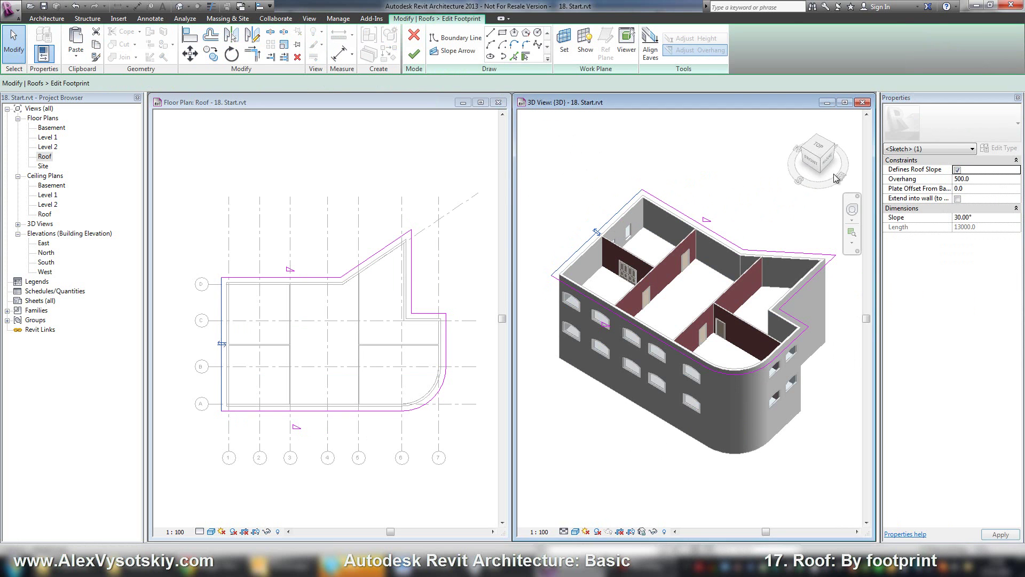
click(959, 218)
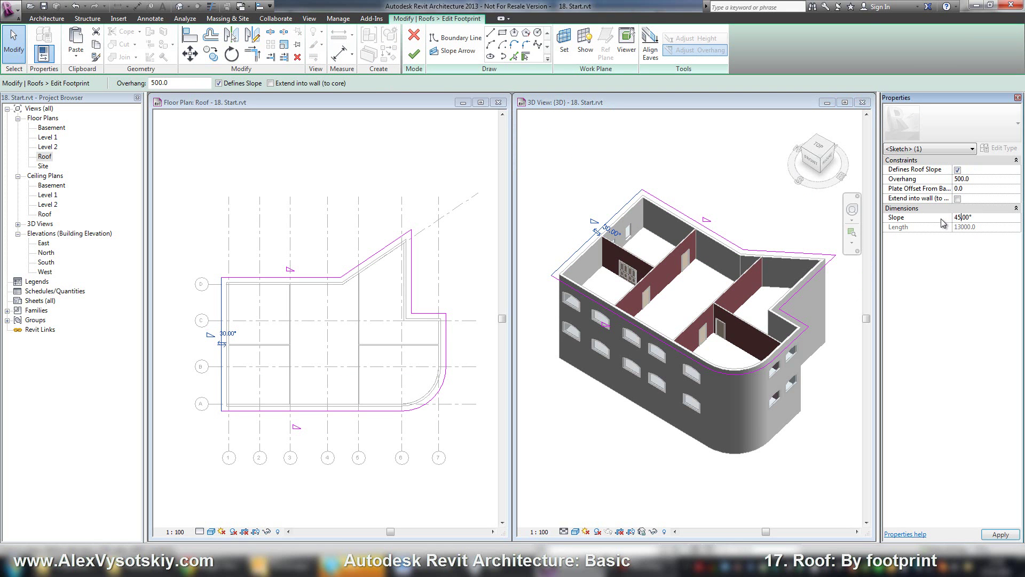
click(414, 54)
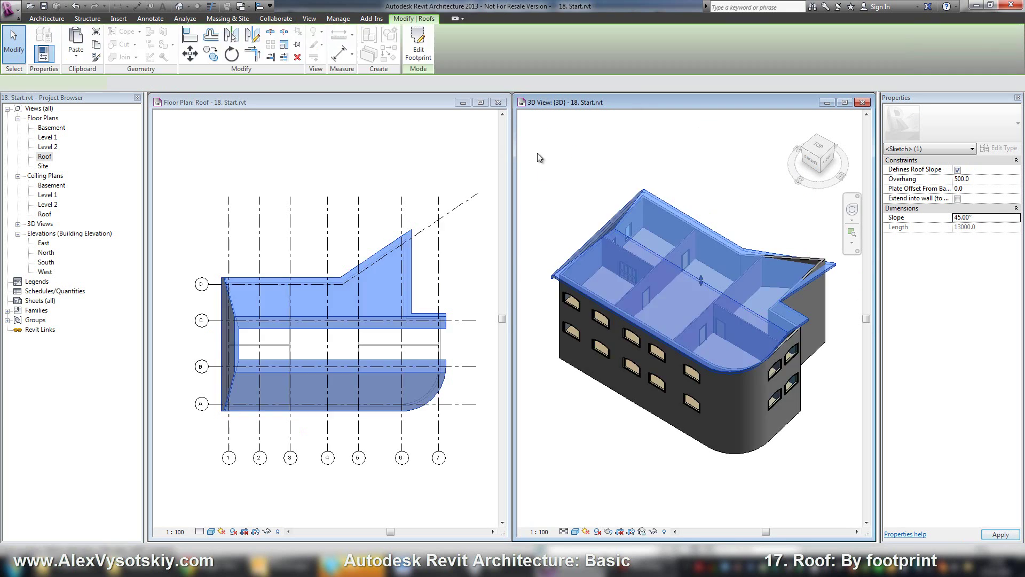
Select the whole chain of exterior walls using Tab
shift+middle_drag(568, 169, 799, 348)
key(Escape)
scroll(769, 342, up, 2)
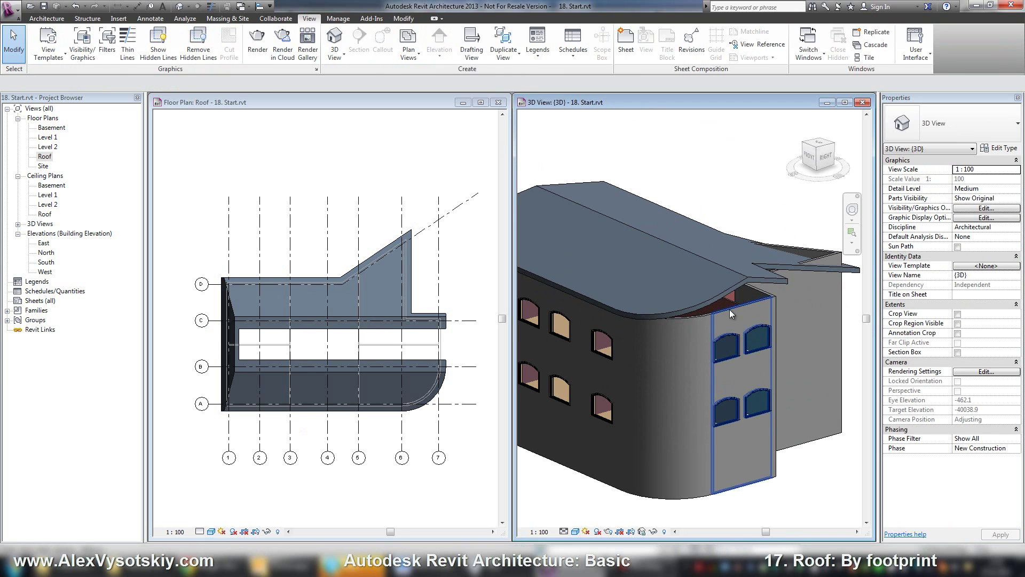
click(729, 309)
scroll(720, 343, down, 5)
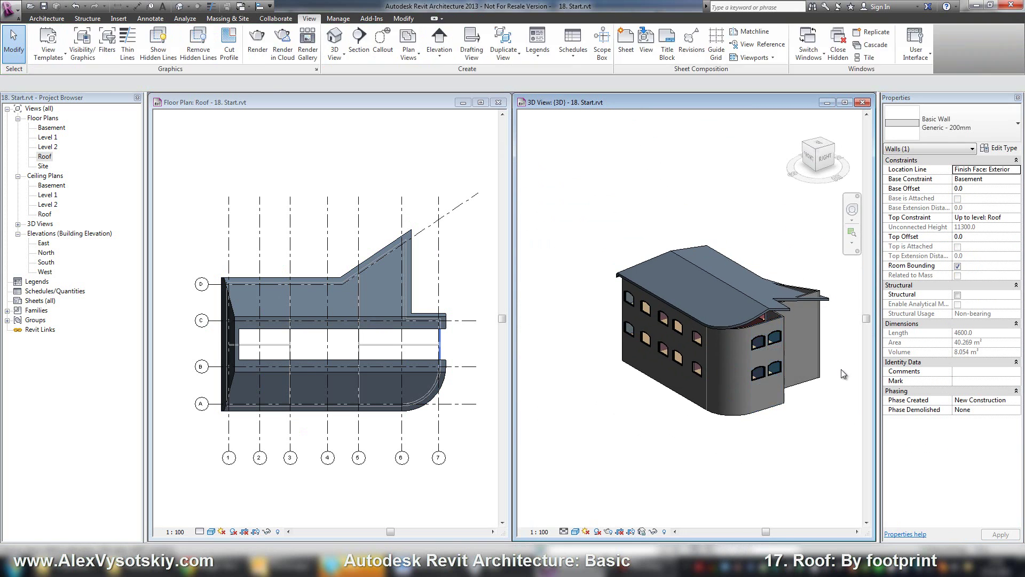
key(Escape)
scroll(794, 344, up, 2)
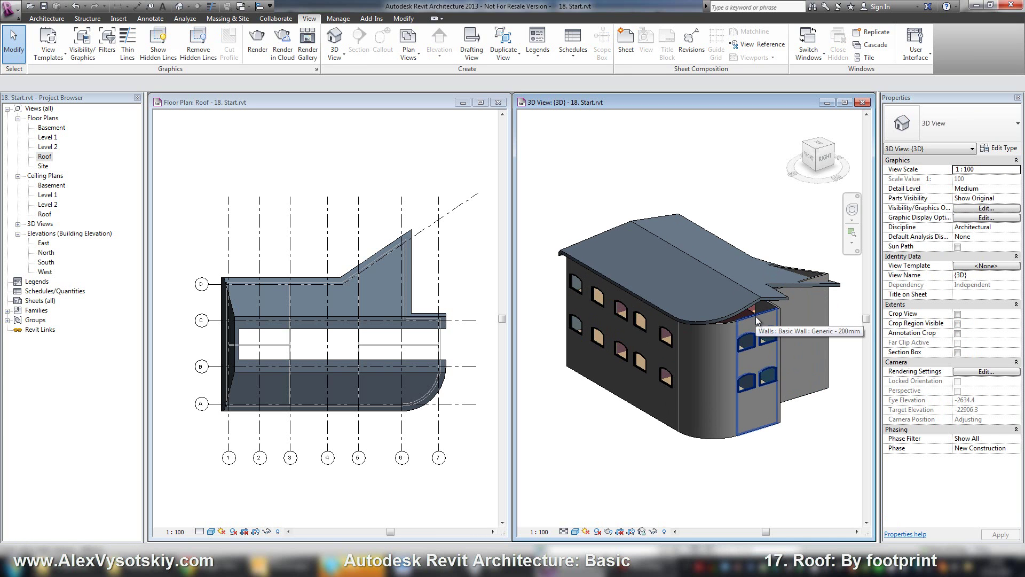
key(Tab)
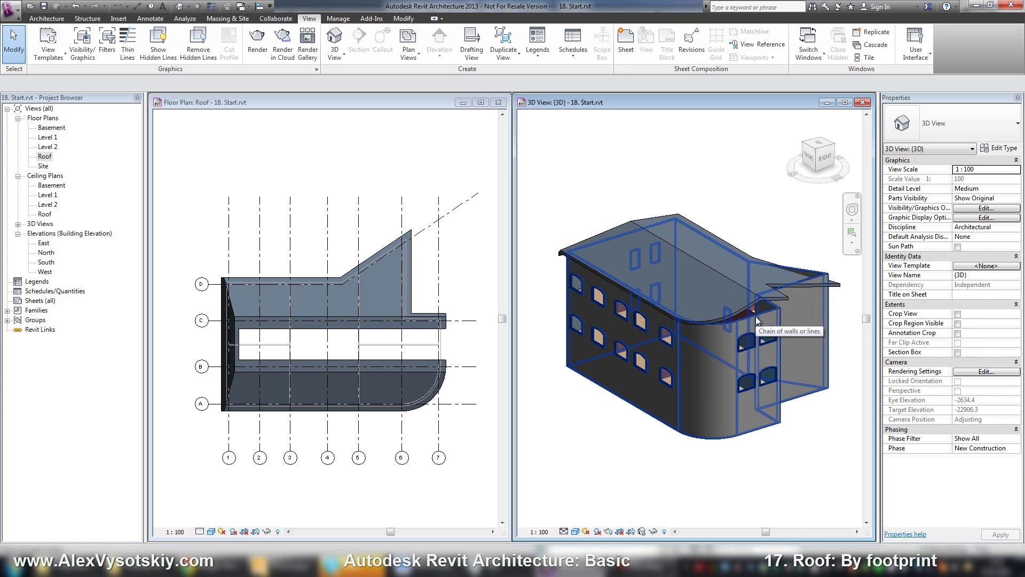
click(756, 319)
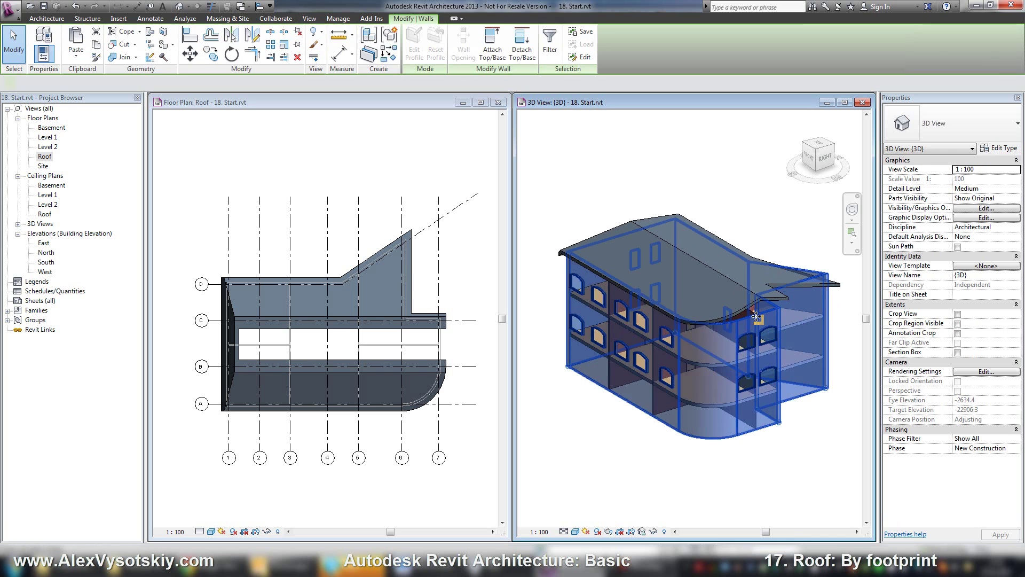
click(819, 425)
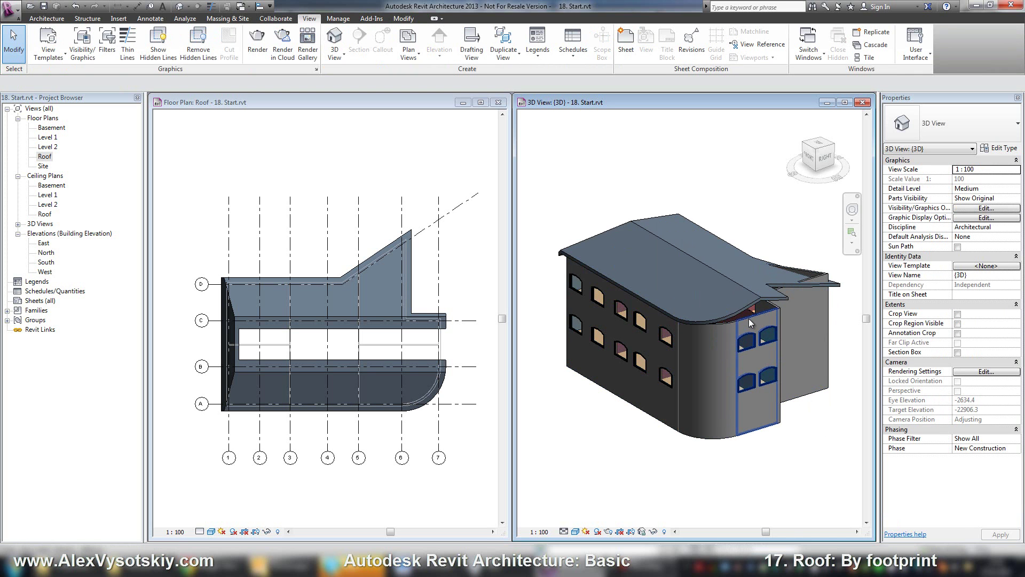
key(Tab)
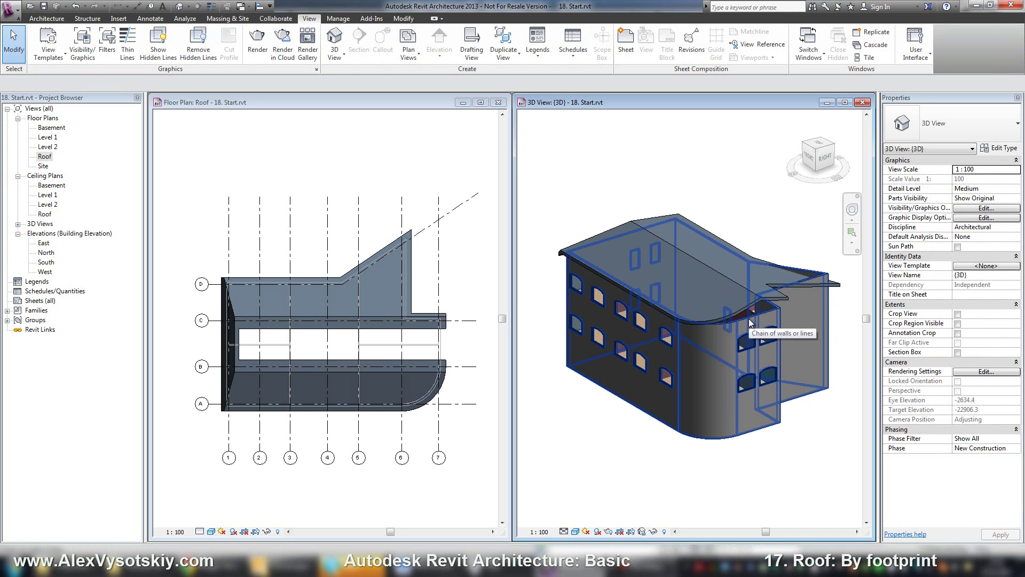
click(750, 322)
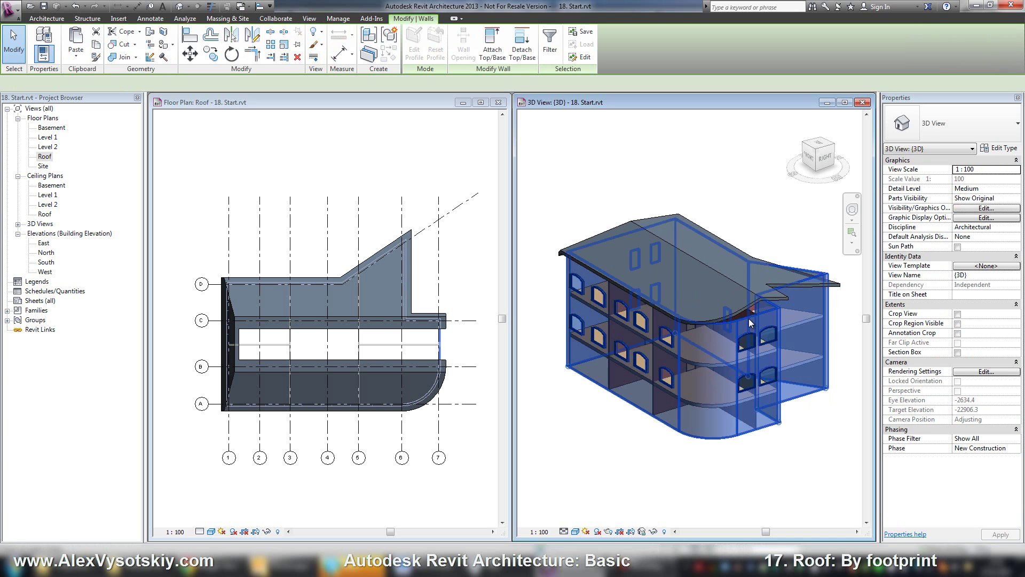
Attach the selected walls' tops to the roof, then select the roof from the other side
click(491, 50)
click(616, 229)
click(835, 469)
shift+middle_drag(822, 439, 714, 373)
click(758, 348)
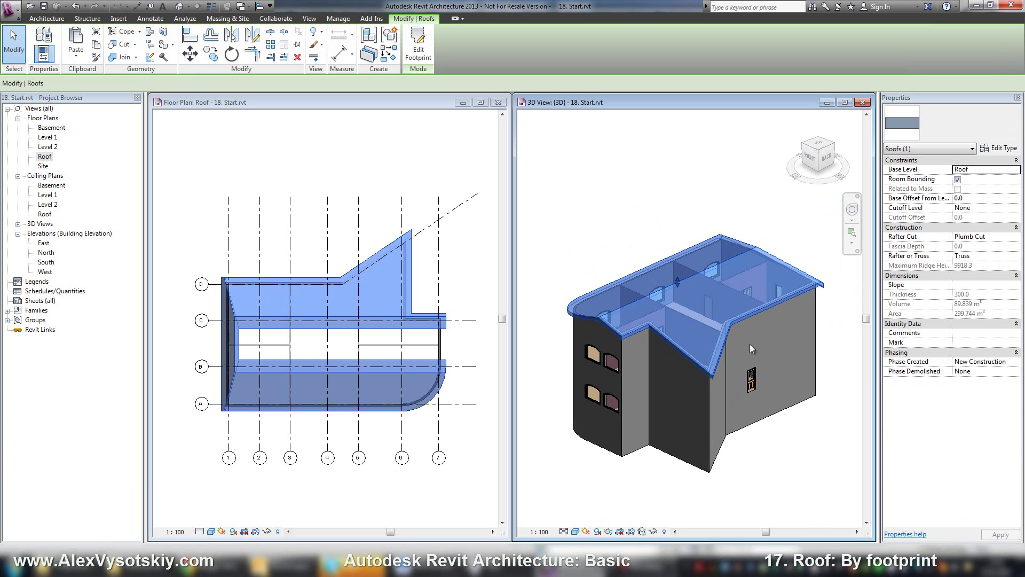
Temporarily hide the roof and inspect the wall tops from the Right view
click(653, 531)
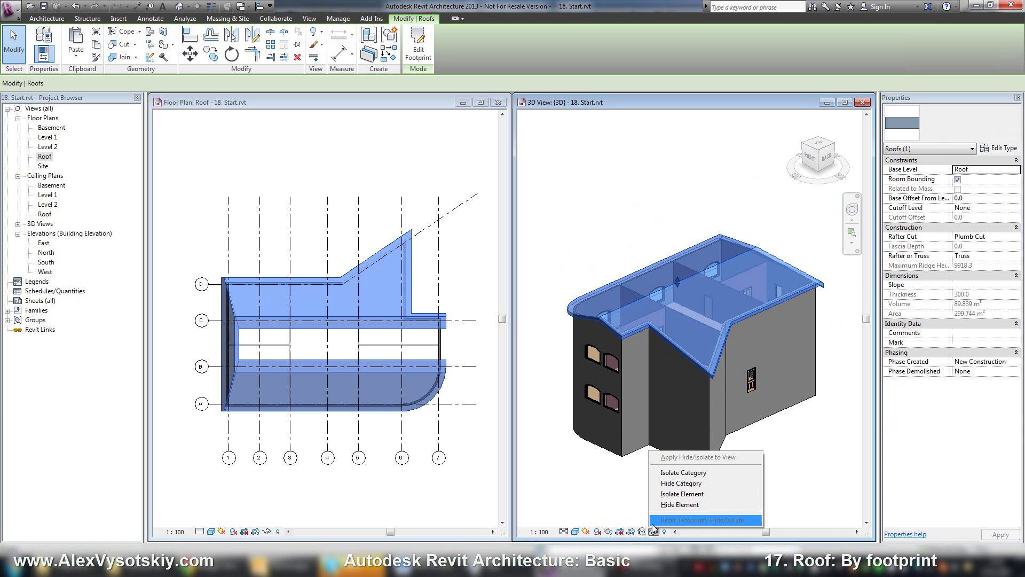
click(673, 504)
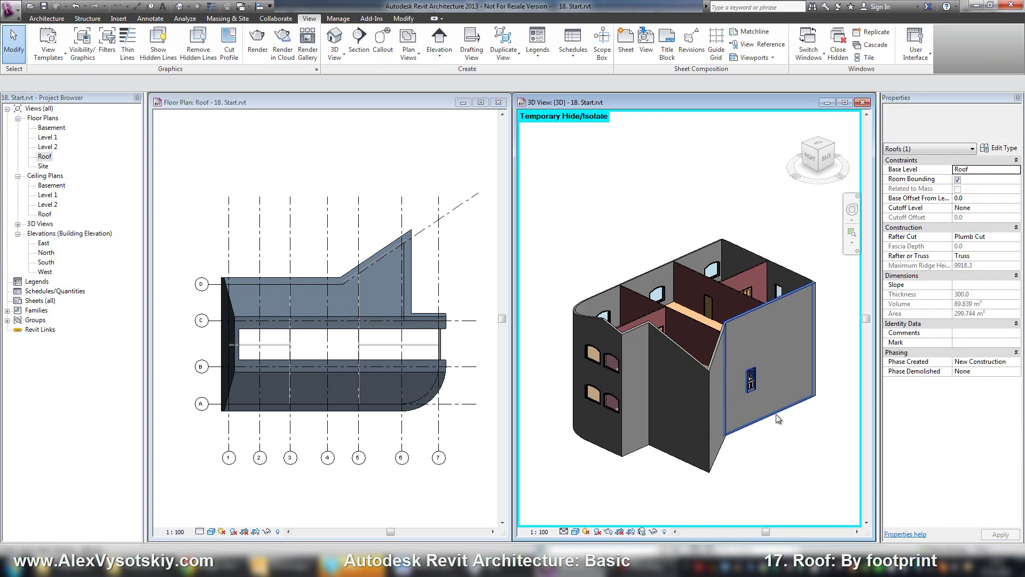
shift+middle_drag(703, 483, 737, 277)
click(819, 155)
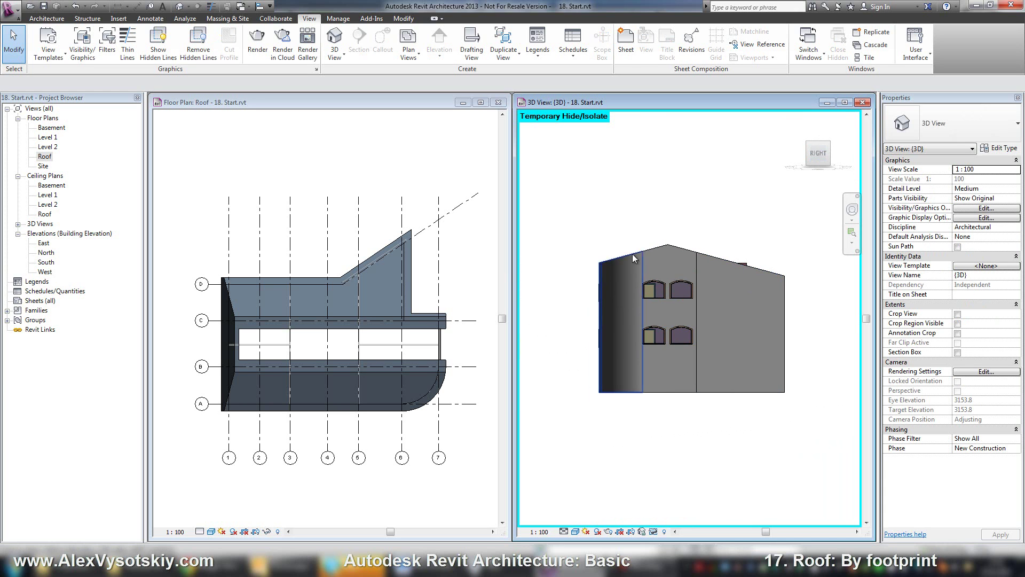
mouse_move(836, 147)
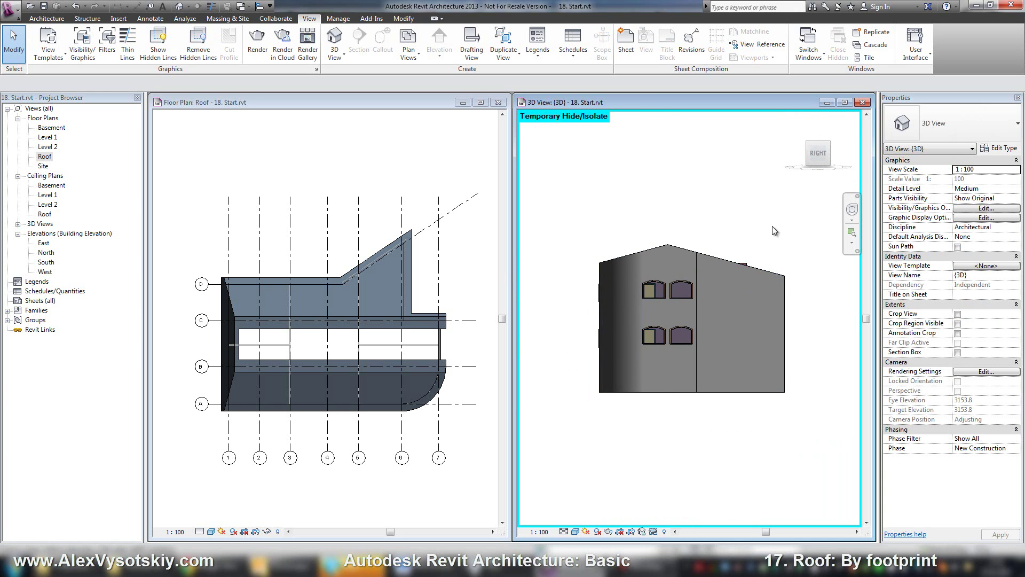
click(828, 144)
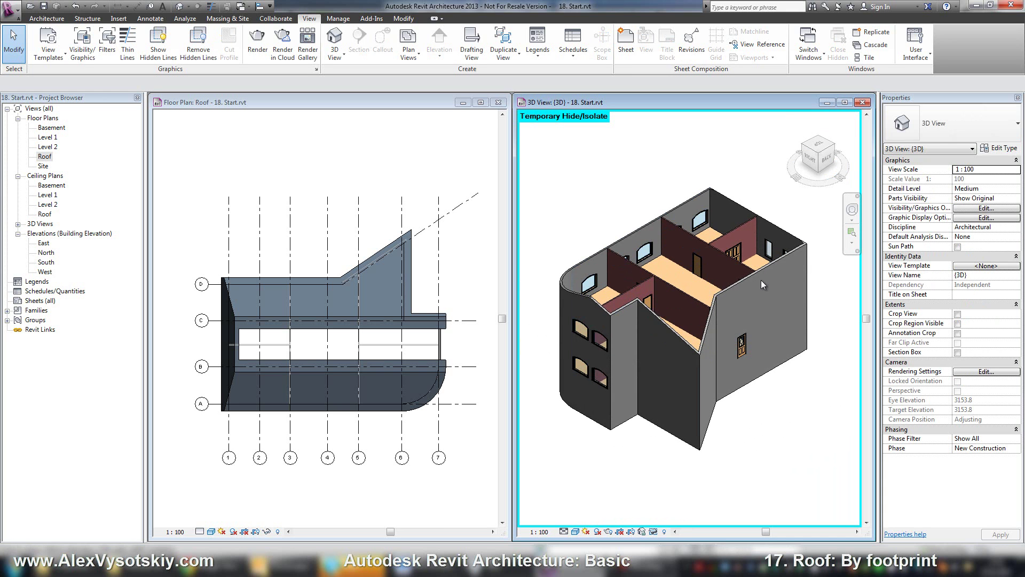
Temporarily hide the interior wall blocking the view
click(657, 534)
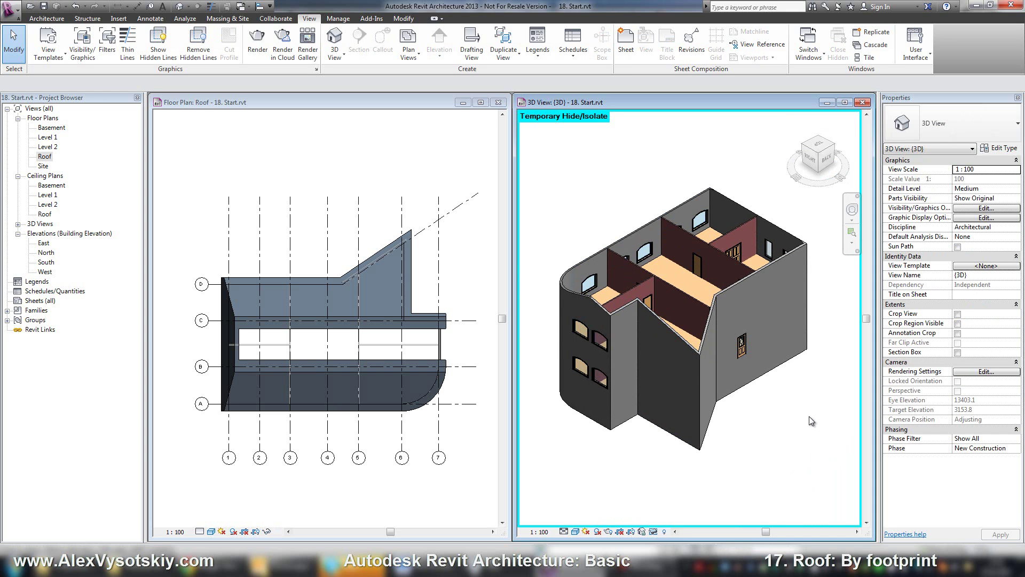
click(692, 239)
key(h)
key(h)
click(653, 532)
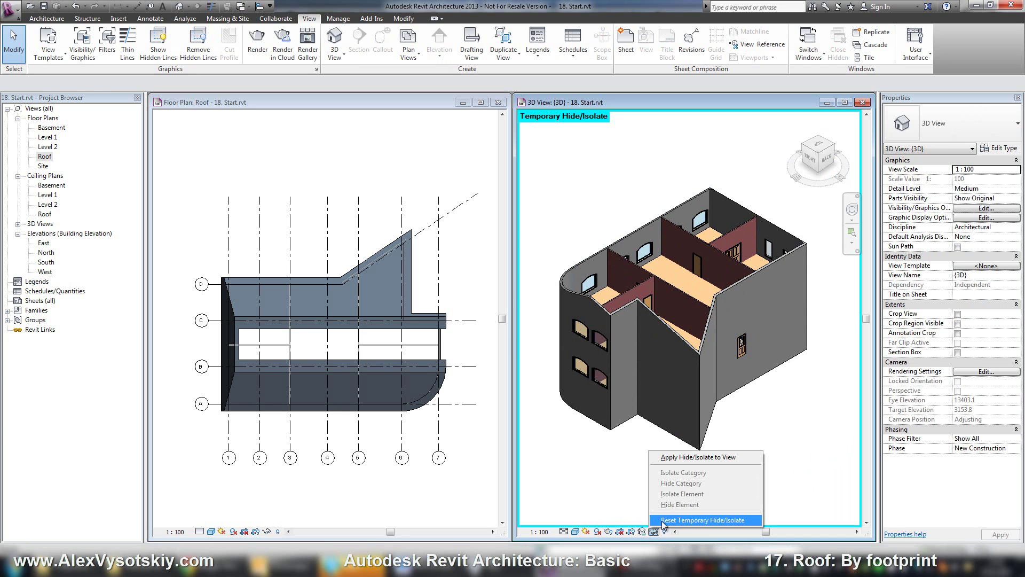
Unhide all elements and select only the twelve walls by filtering out the roof
click(662, 520)
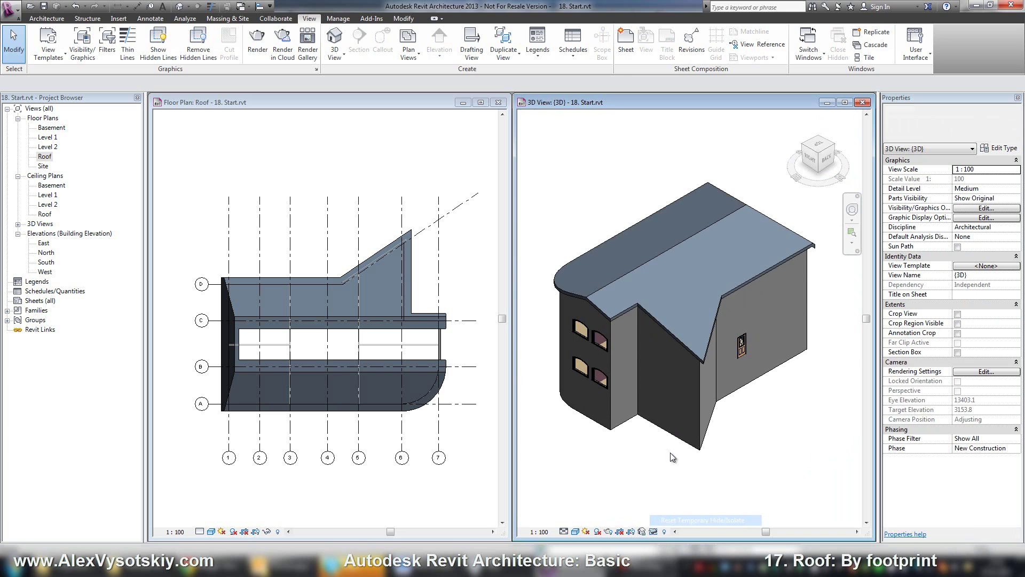
click(811, 159)
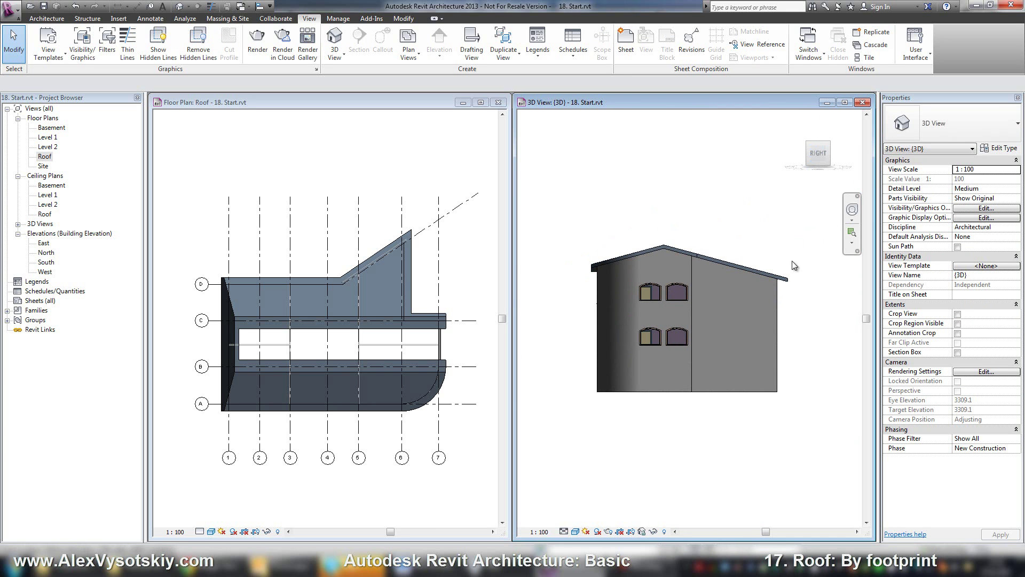
drag(809, 273, 676, 225)
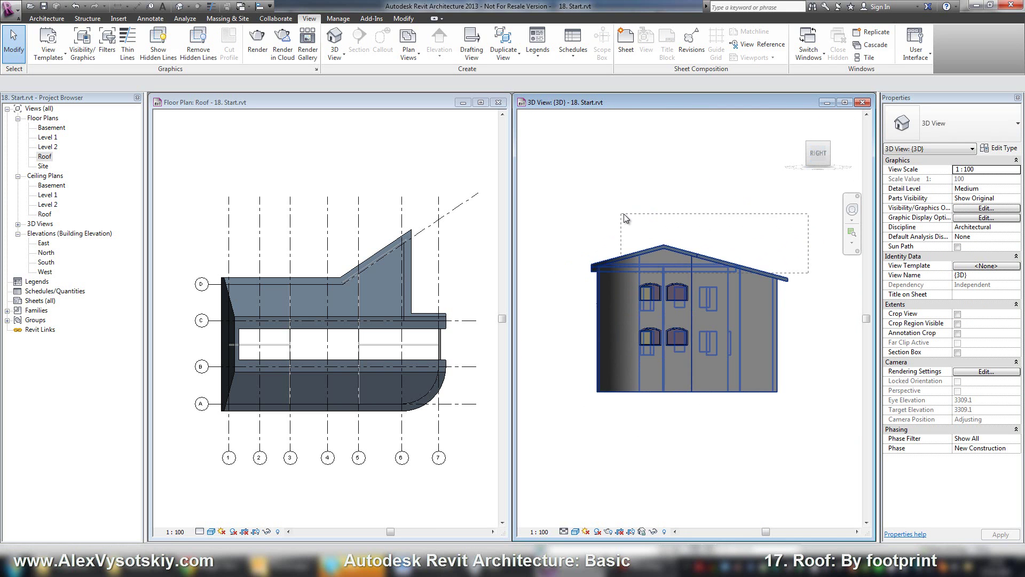
drag(543, 172, 542, 168)
click(416, 49)
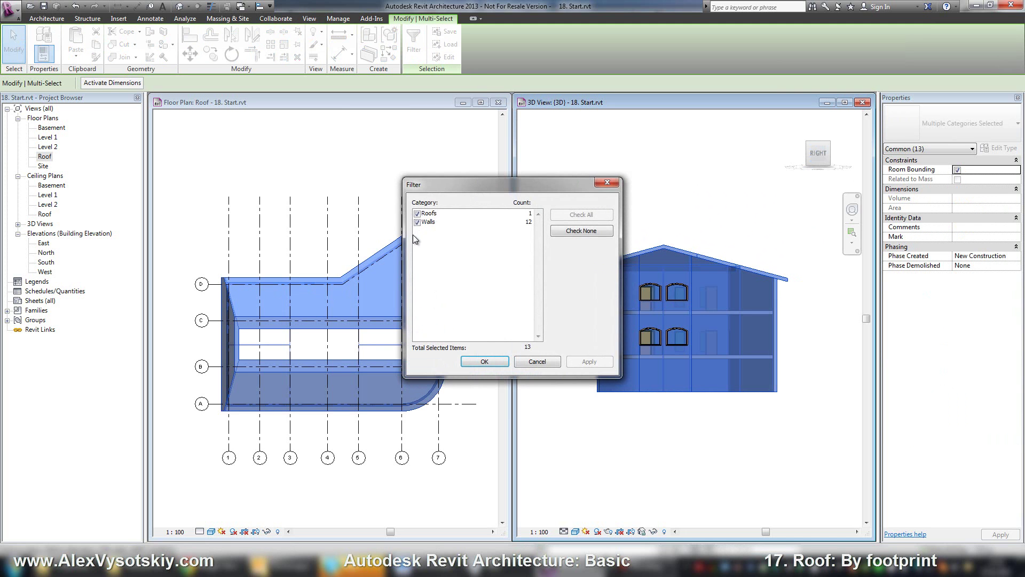
click(417, 213)
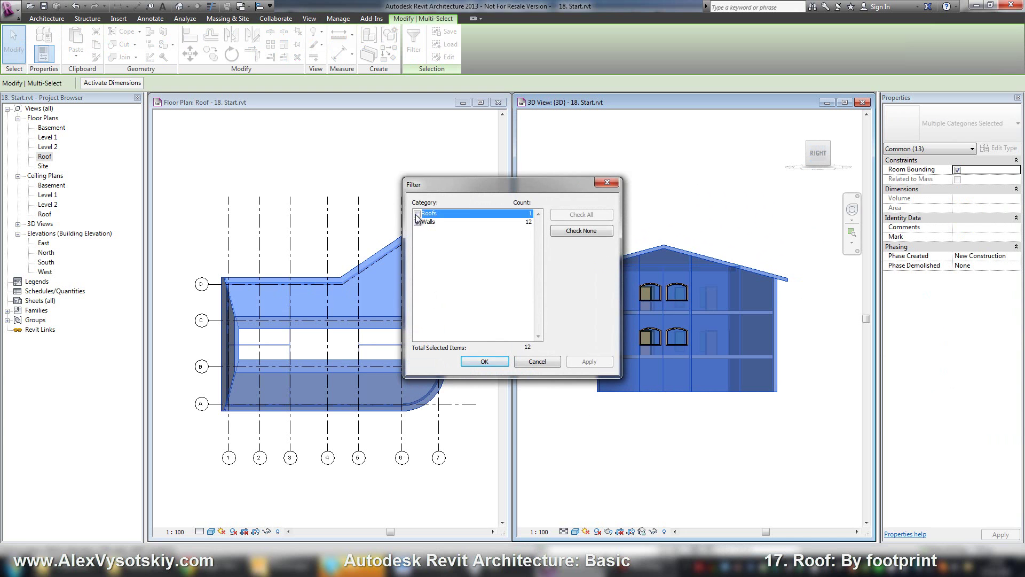
click(485, 361)
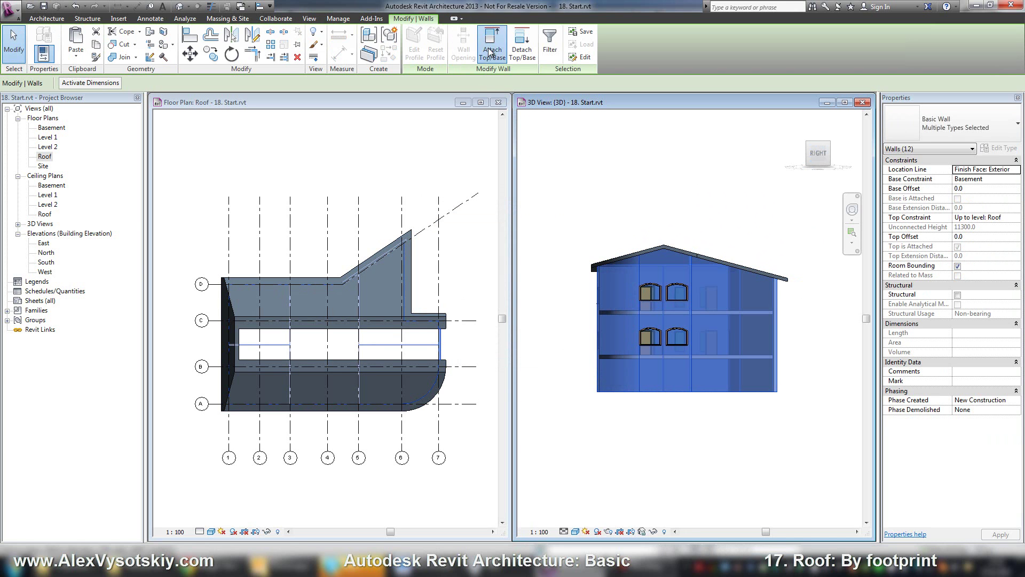
Attach the twelve walls' tops to the roof, then select the roof
click(489, 51)
click(659, 249)
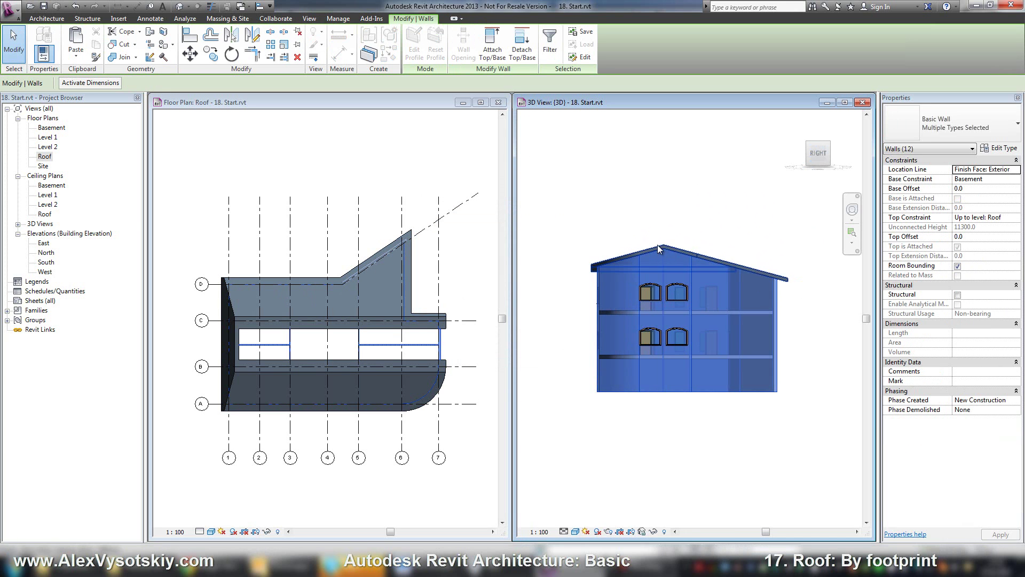
click(774, 213)
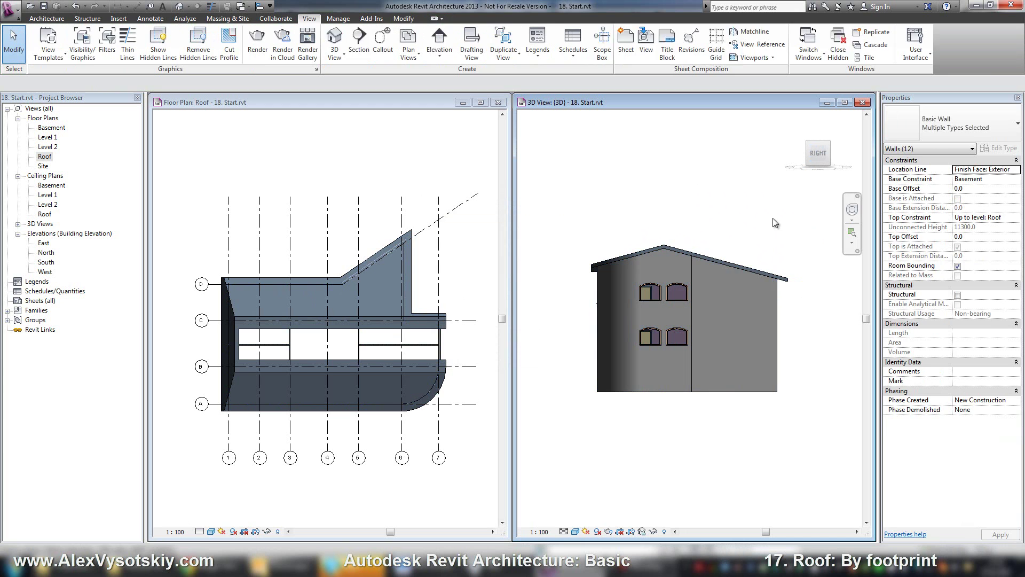
click(755, 271)
click(784, 279)
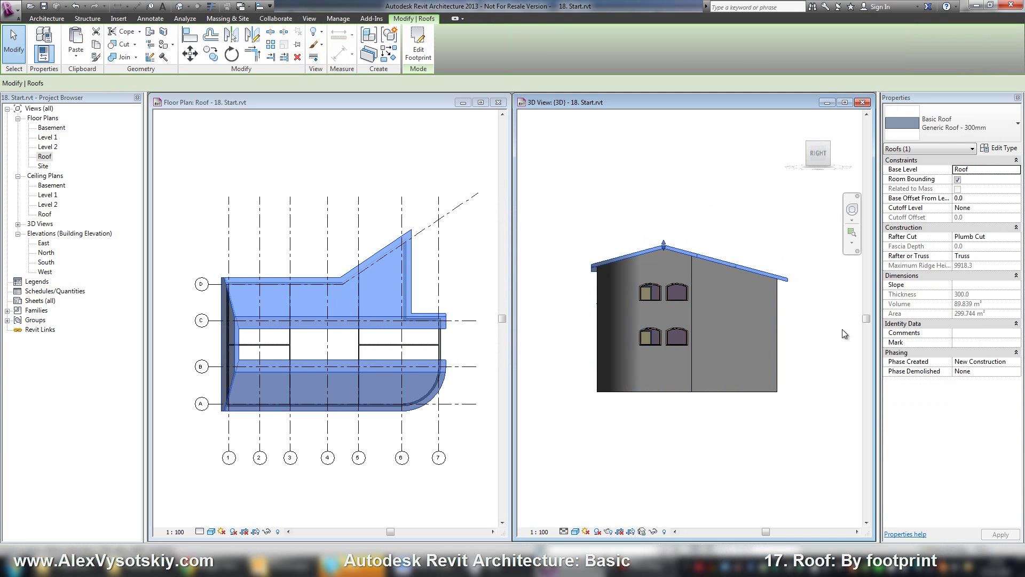
shift+middle_drag(789, 278, 668, 347)
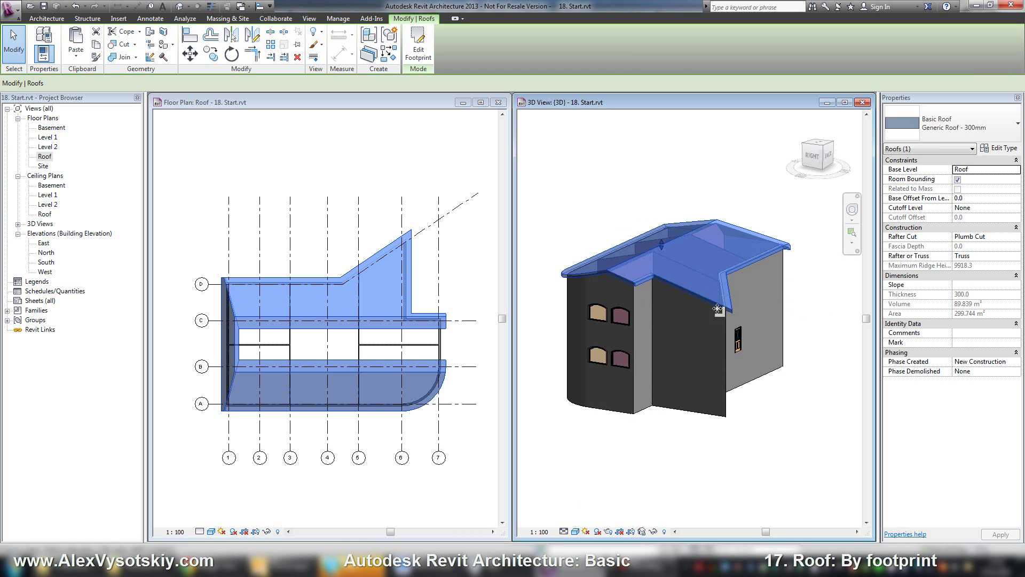
click(653, 532)
click(662, 506)
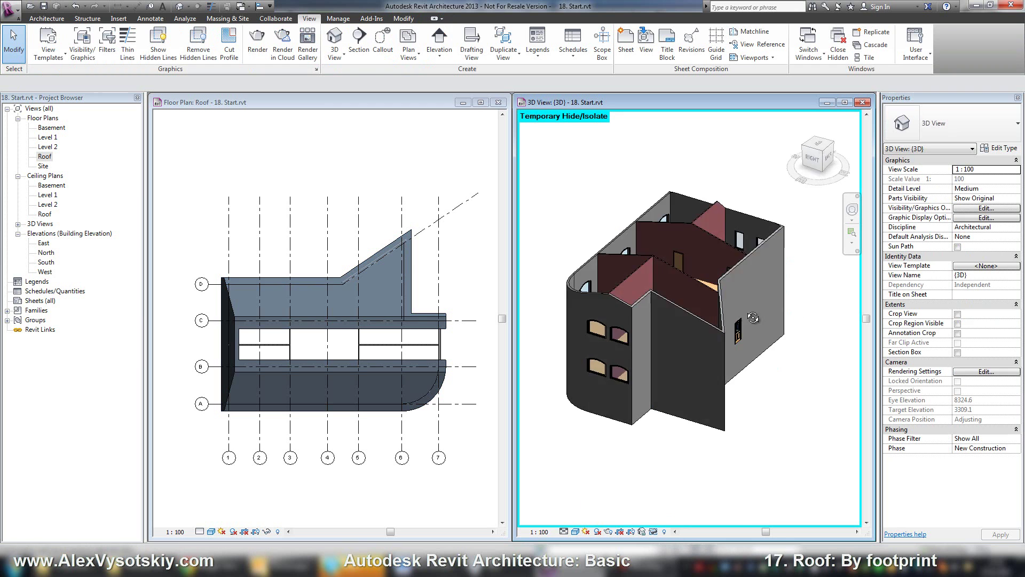
shift+middle_drag(751, 337, 722, 316)
click(654, 530)
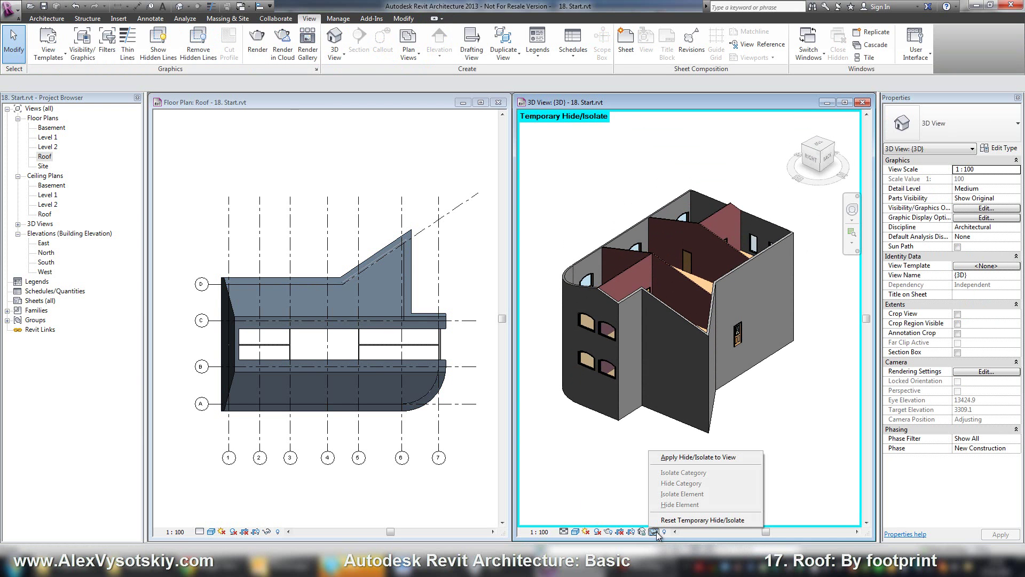
click(666, 520)
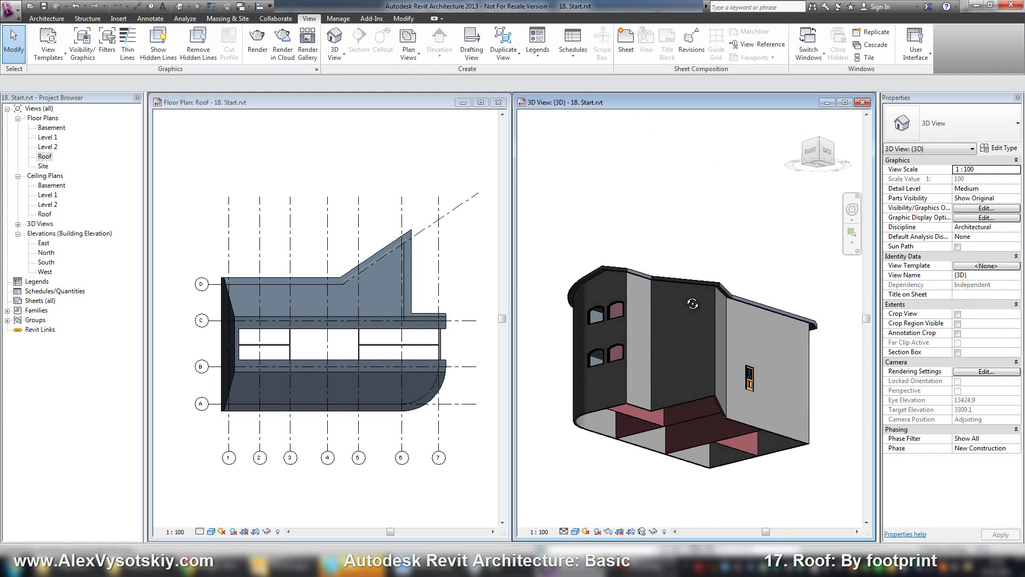